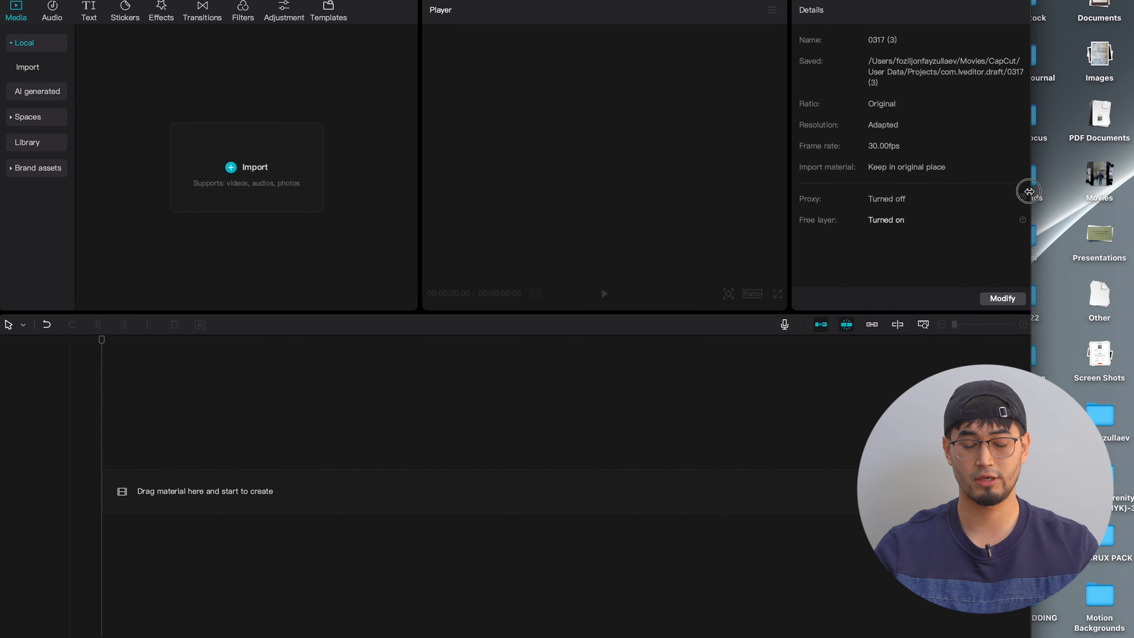
- Import Istanbul-Cinematic.MP4 from the desktop Movies stack and place it at the start of the timeline
{"action": "left_click_drag", "start_coordinate": [532, 2], "coordinate": [537, 1]}
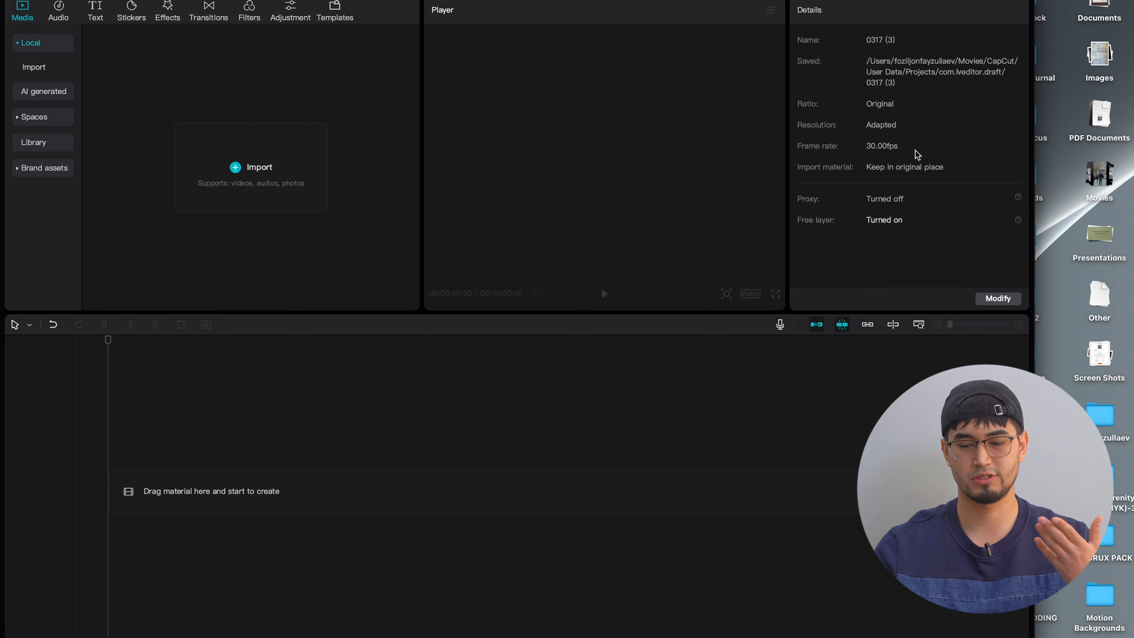
{"action": "left_click", "coordinate": [1083, 203]}
{"action": "left_click_drag", "start_coordinate": [1099, 234], "coordinate": [253, 185]}
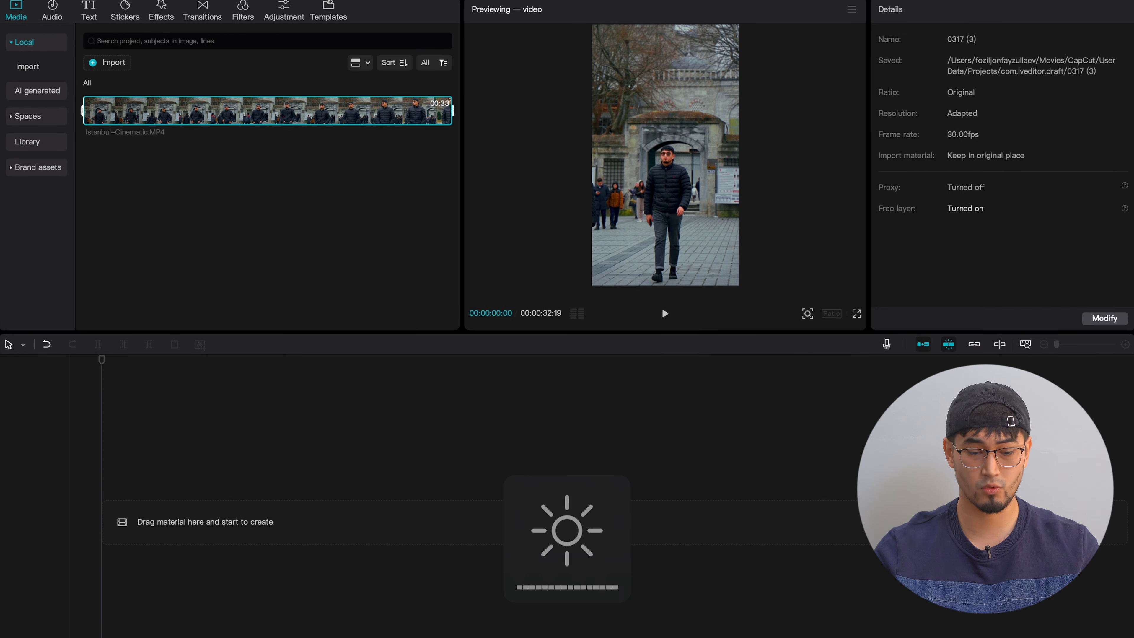
{"action": "left_click", "coordinate": [77, 81]}
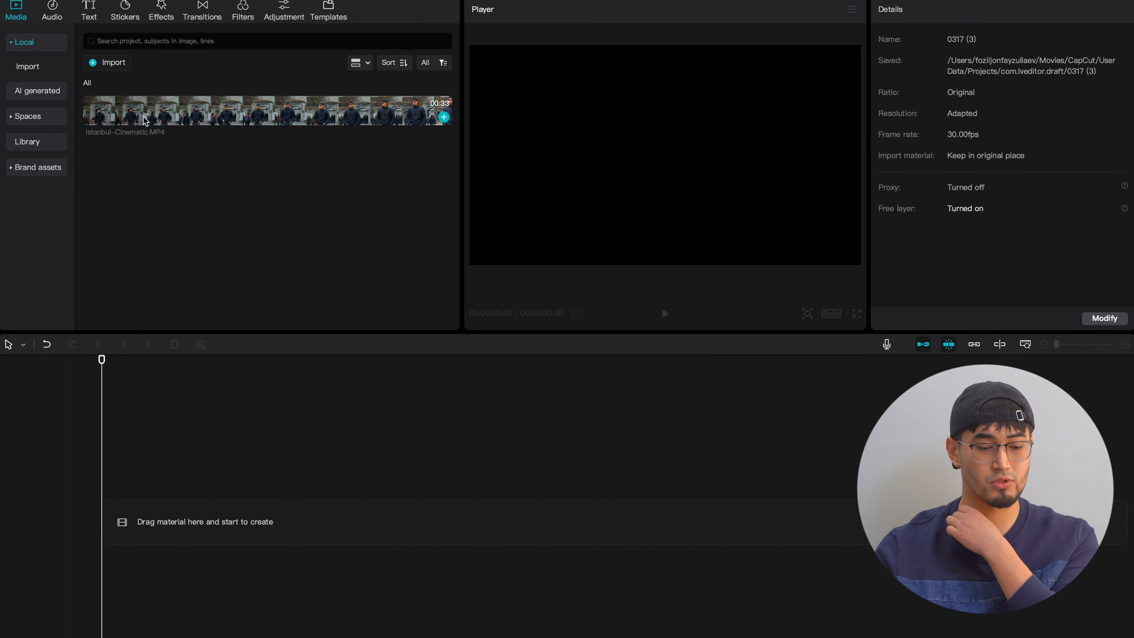
{"action": "left_click", "coordinate": [144, 120]}
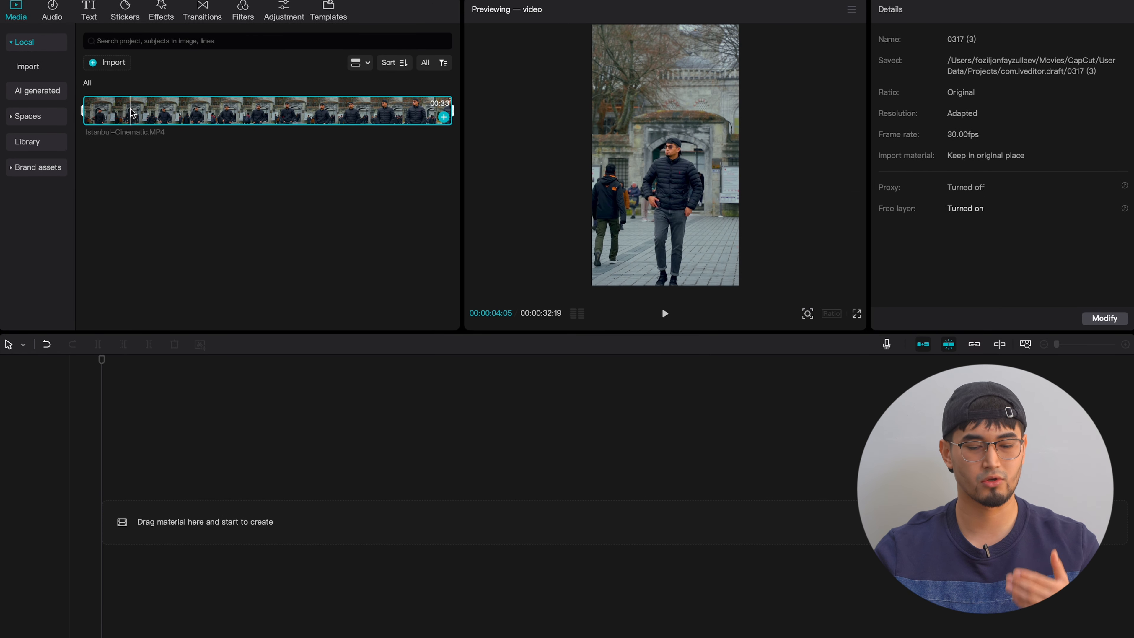
{"action": "left_click_drag", "start_coordinate": [133, 113], "coordinate": [106, 476]}
{"action": "scroll", "coordinate": [182, 471], "scroll_direction": "up", "scroll_amount": 5}
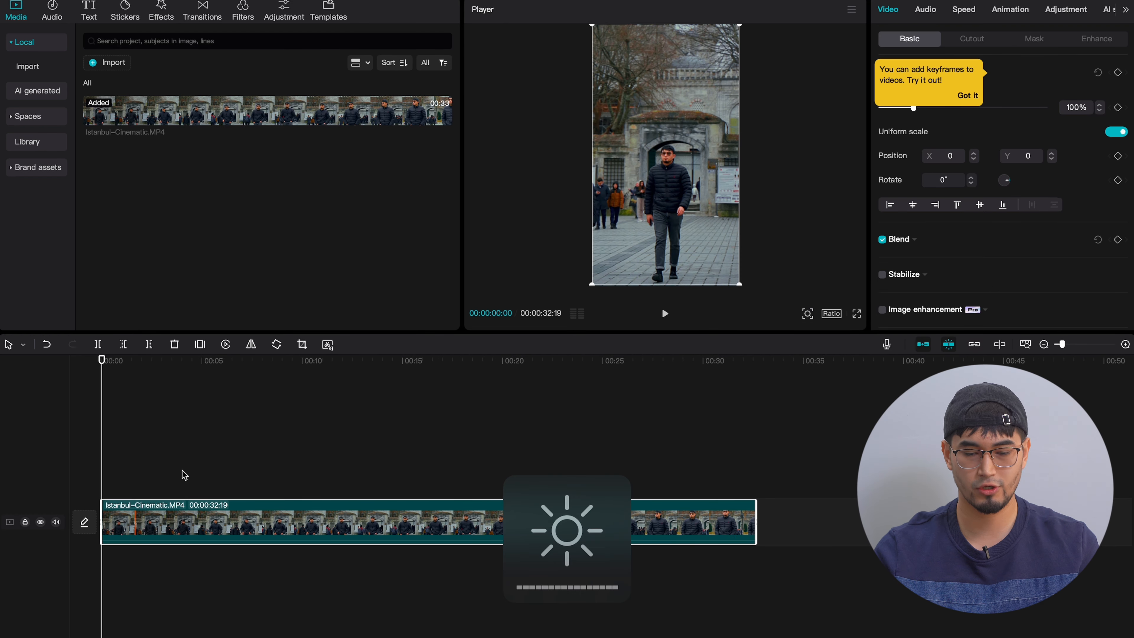
- Play and scrub through the Istanbul-Cinematic.MP4 clip to review the footage, and return the playhead to the start
{"action": "key", "text": "space"}
{"action": "left_click", "coordinate": [240, 488]}
{"action": "key", "text": "space"}
{"action": "left_click", "coordinate": [181, 488]}
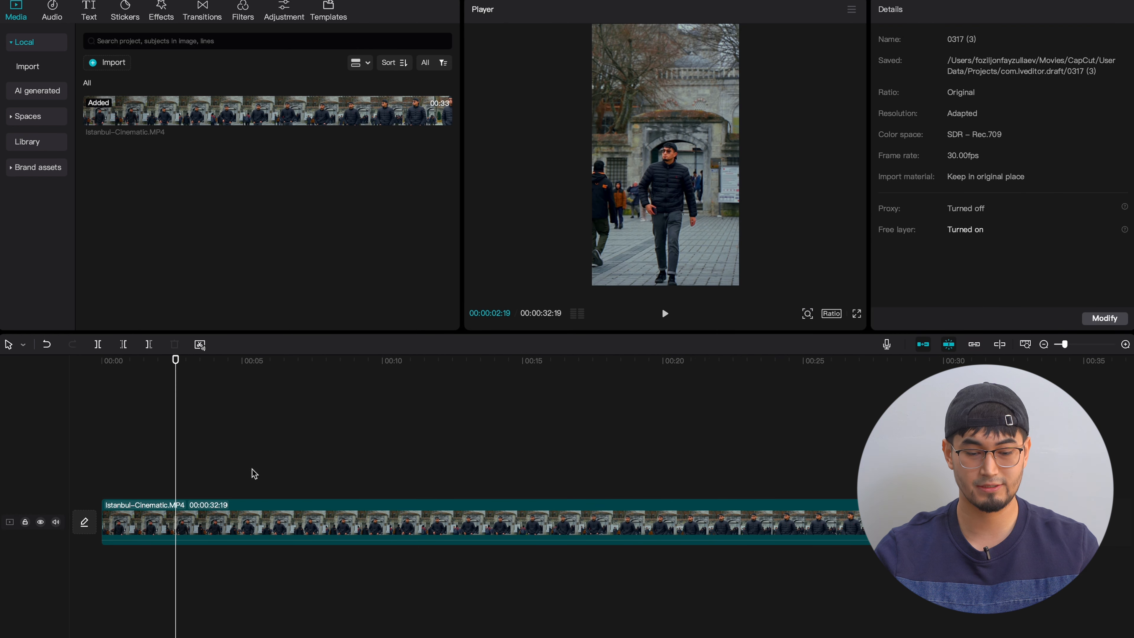
{"action": "left_click", "coordinate": [268, 473]}
{"action": "left_click", "coordinate": [561, 473]}
{"action": "left_click", "coordinate": [729, 476]}
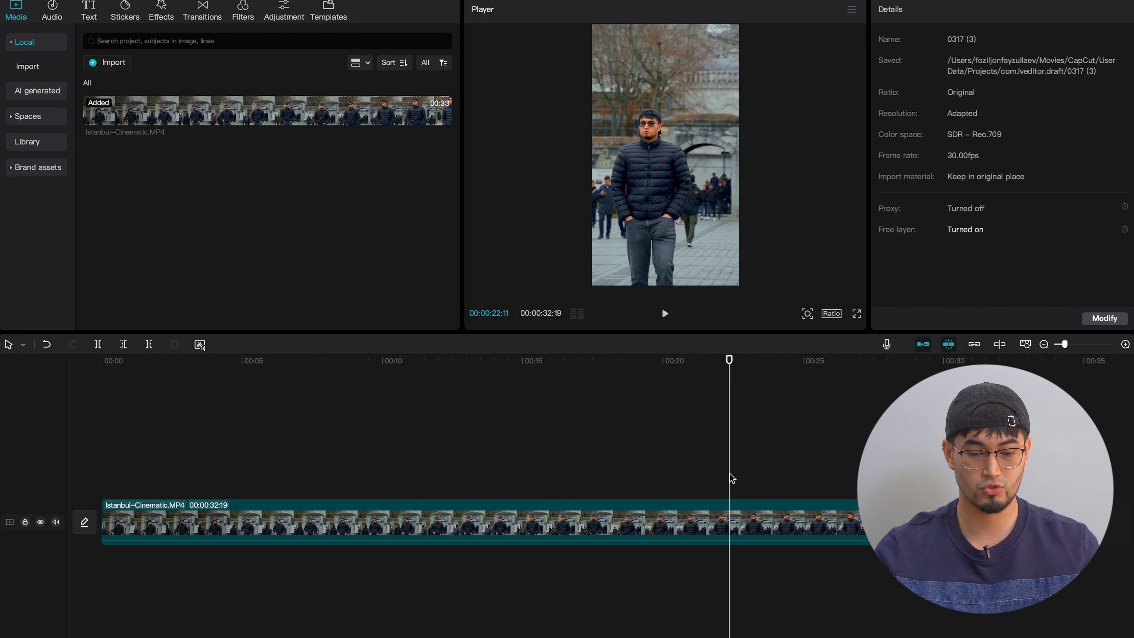
{"action": "left_click", "coordinate": [94, 462]}
{"action": "scroll", "coordinate": [95, 464], "scroll_direction": "up", "scroll_amount": 2}
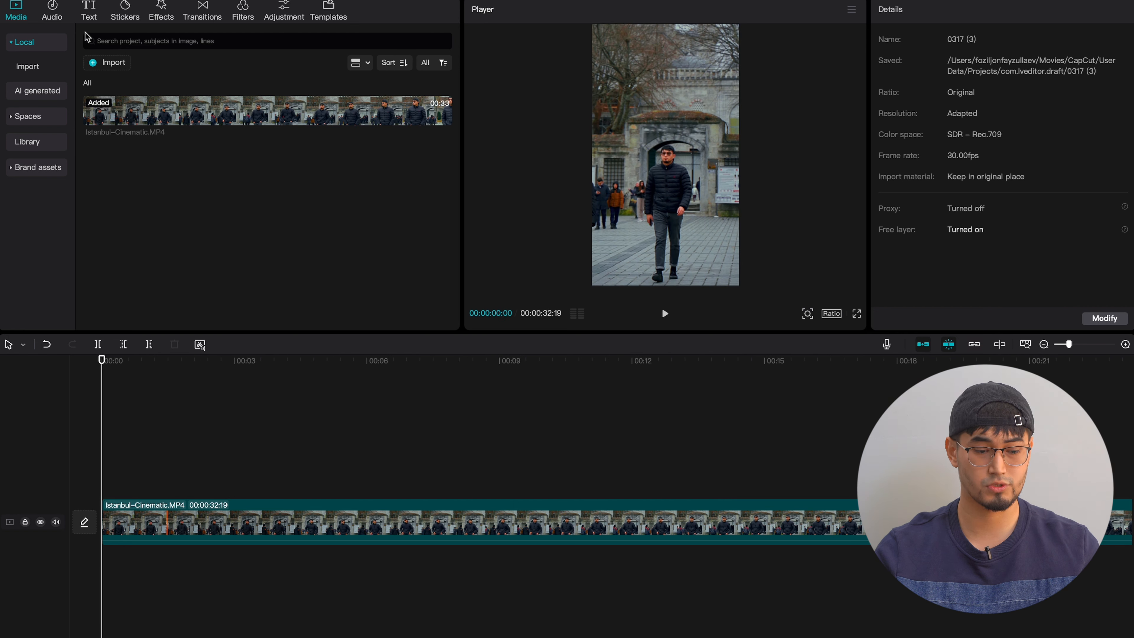
- Add a default text clip above the video, starting at 00:00 and lasting about 15 seconds
{"action": "left_click", "coordinate": [91, 19]}
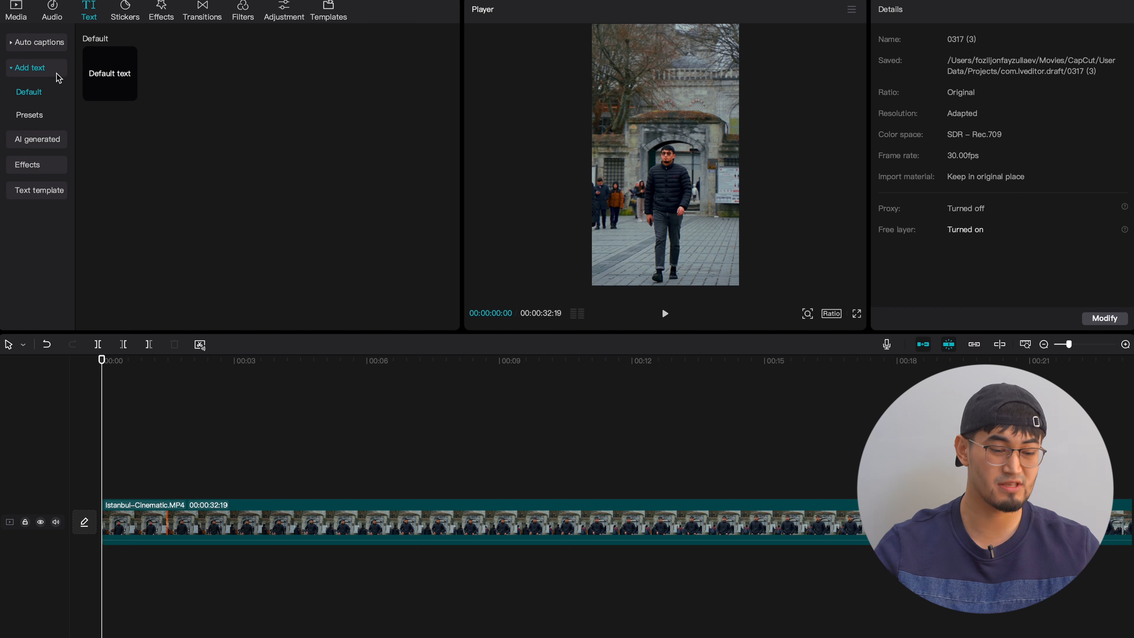
{"action": "left_click_drag", "start_coordinate": [112, 83], "coordinate": [428, 493]}
{"action": "scroll", "coordinate": [228, 486], "scroll_direction": "down", "scroll_amount": 2}
{"action": "left_click", "coordinate": [189, 523]}
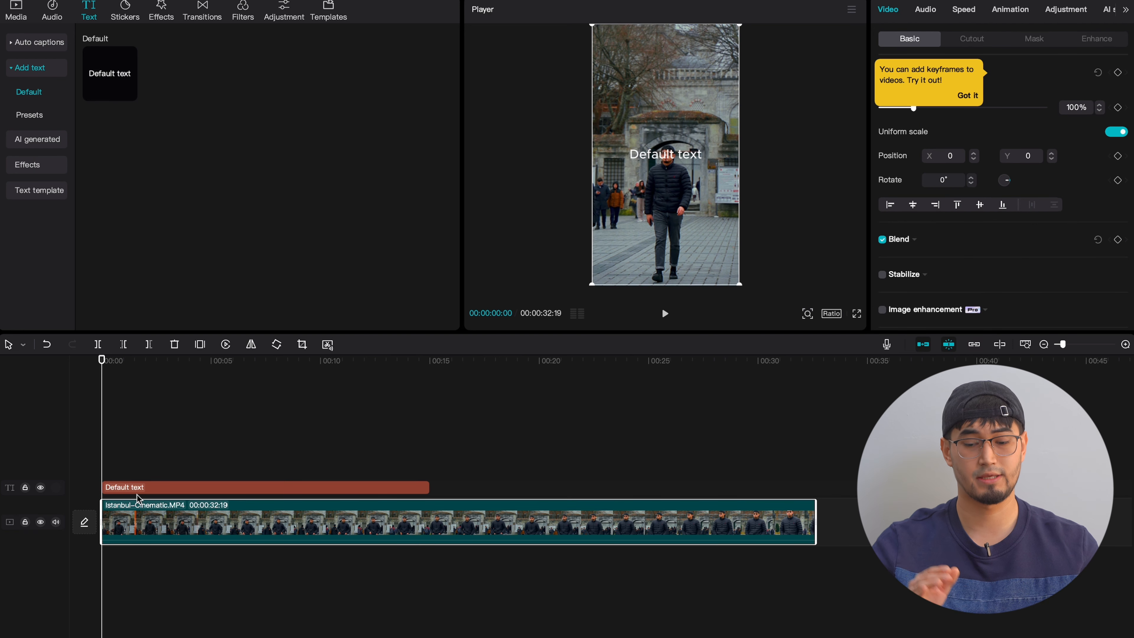
- Change the default text to ISTANBUL and enlarge it in the preview to font size 23
{"action": "left_click", "coordinate": [137, 488]}
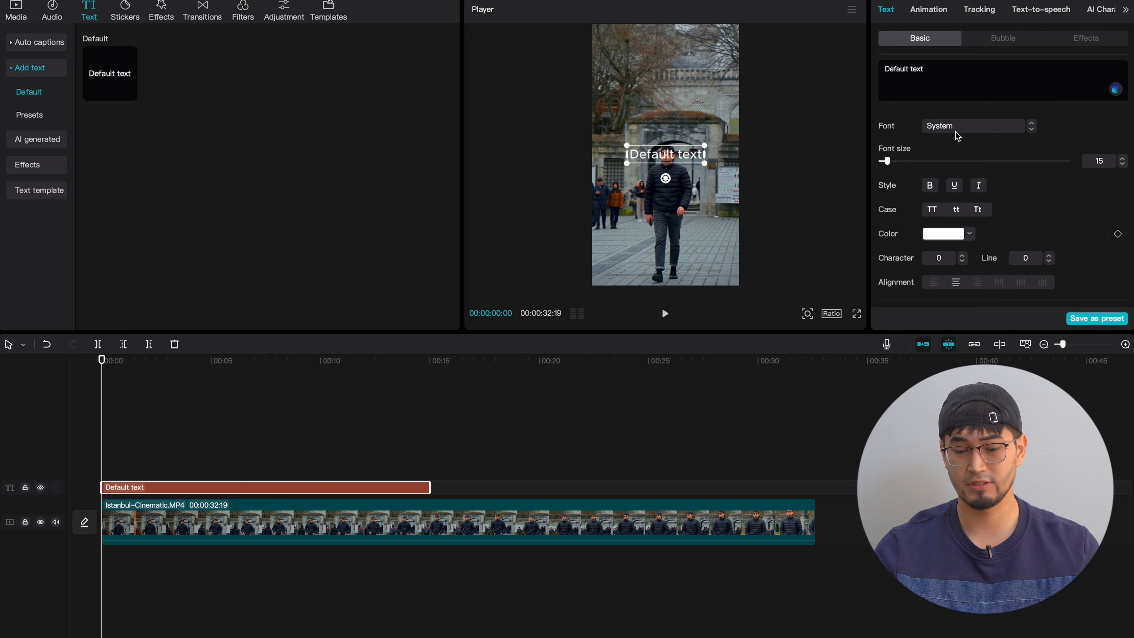
{"action": "left_click", "coordinate": [976, 67]}
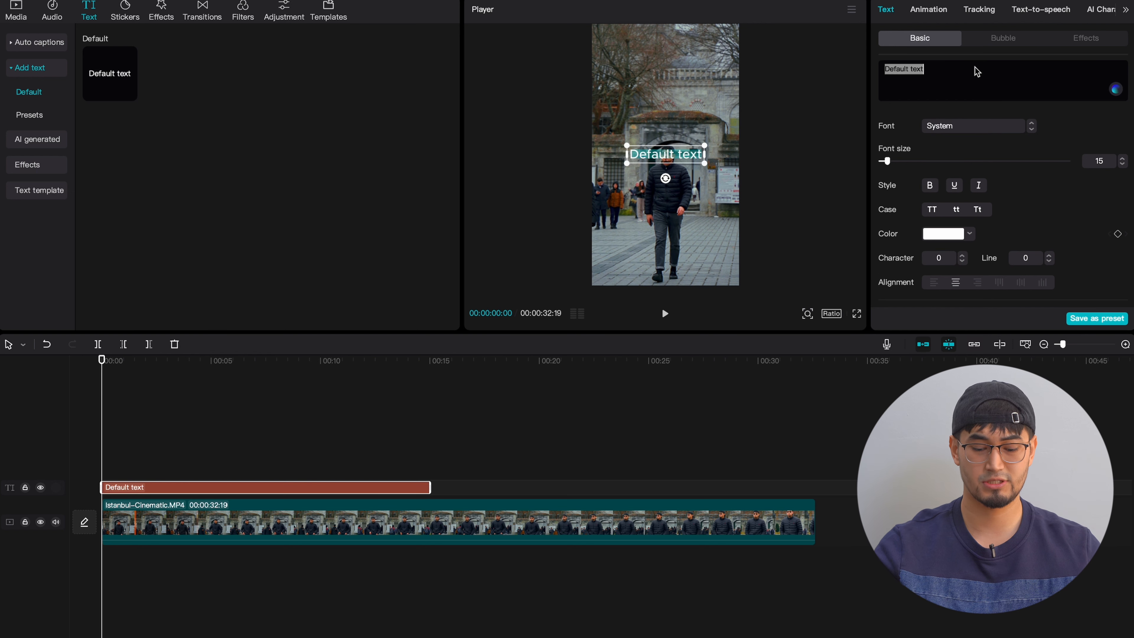
{"action": "type", "text": "ISTANBUL"}
{"action": "left_click_drag", "start_coordinate": [701, 163], "coordinate": [737, 179]}
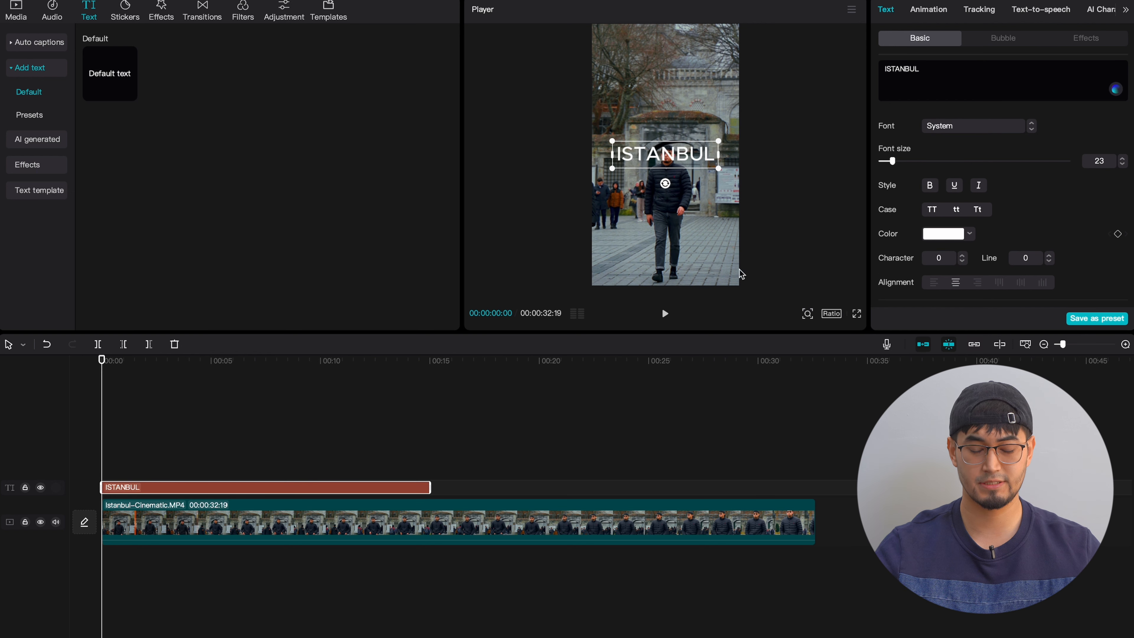
- Give the project a customized vertical resolution of 1080 x 1920
{"action": "left_click", "coordinate": [833, 317]}
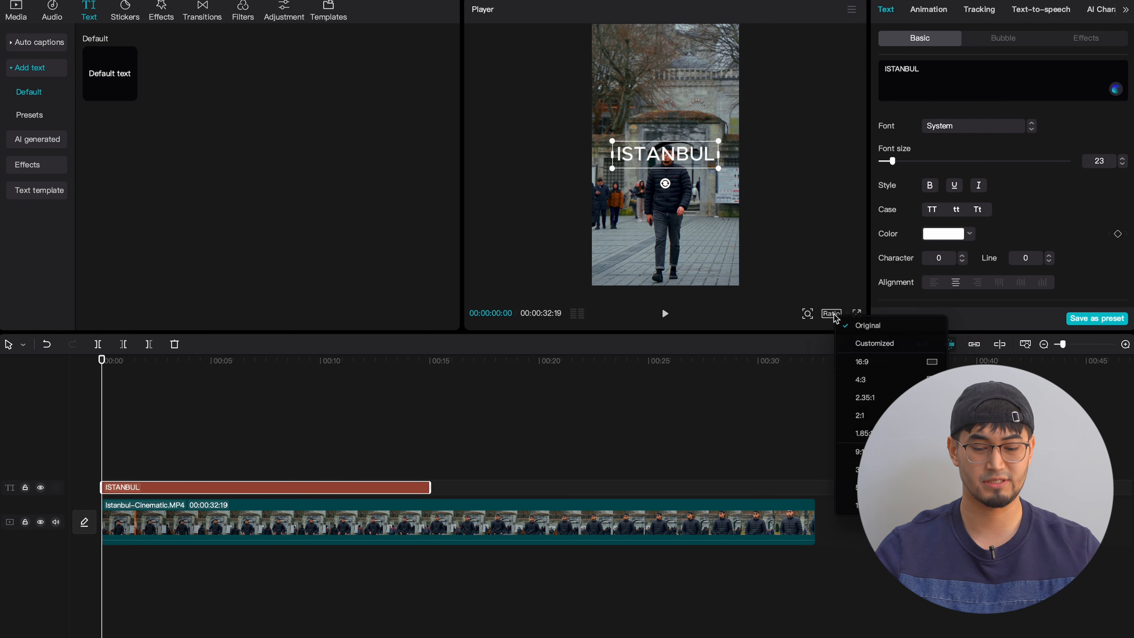
{"action": "left_click", "coordinate": [864, 345]}
{"action": "double_click", "coordinate": [544, 359]}
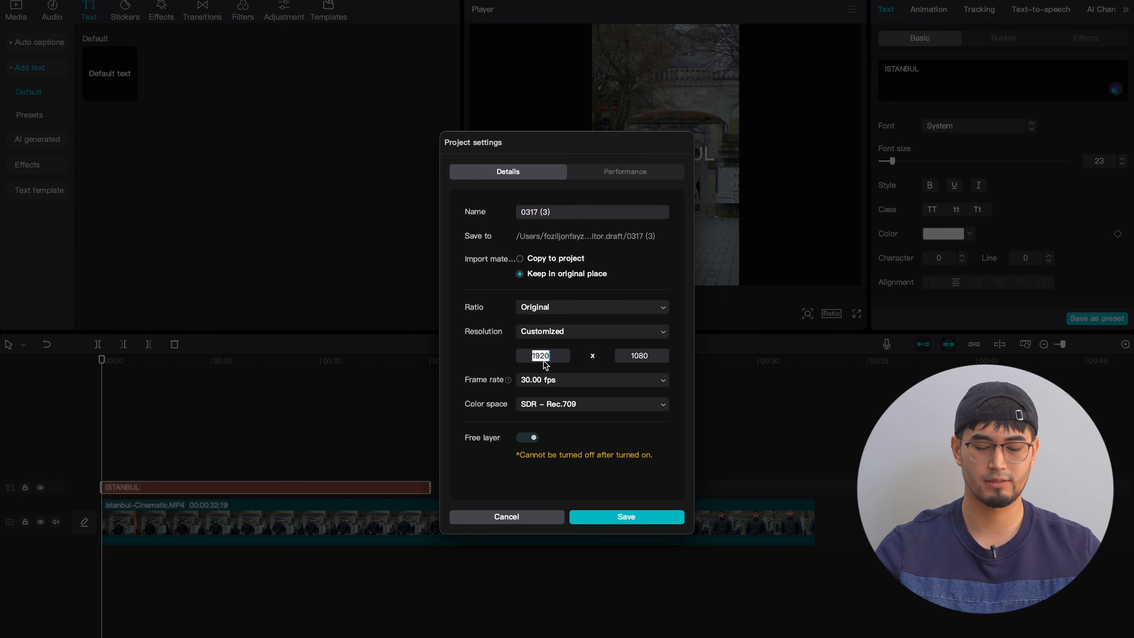
{"action": "type", "text": "1080"}
{"action": "type", "text": "1920"}
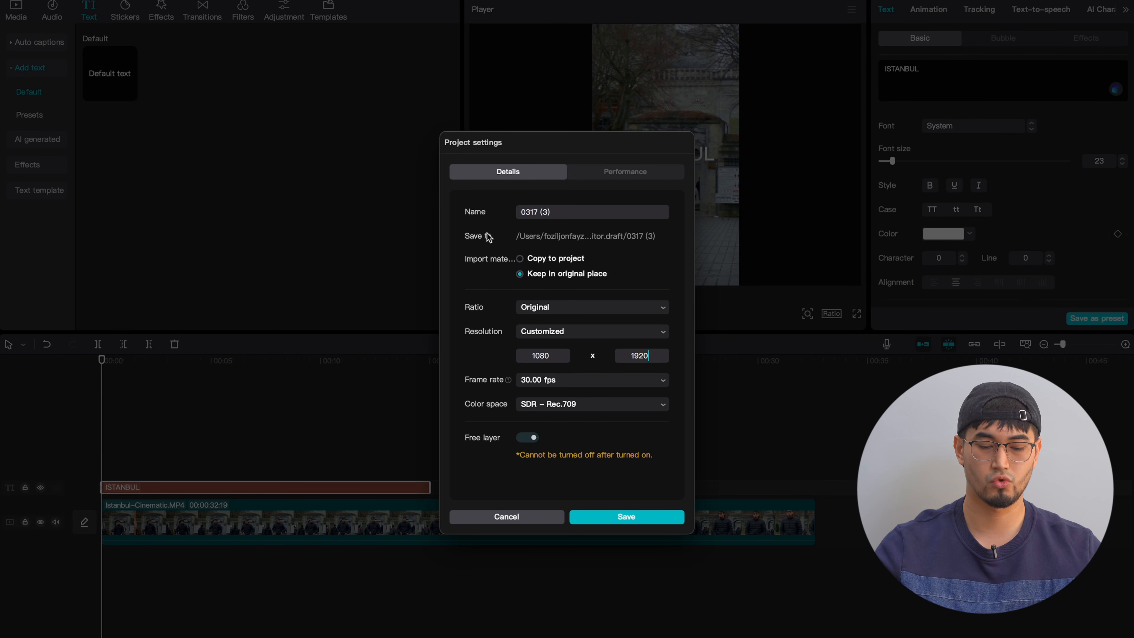
- Rename the project as Text-Behind-Person and save the project settings
{"action": "triple_click", "coordinate": [557, 213]}
{"action": "type", "text": "T"}
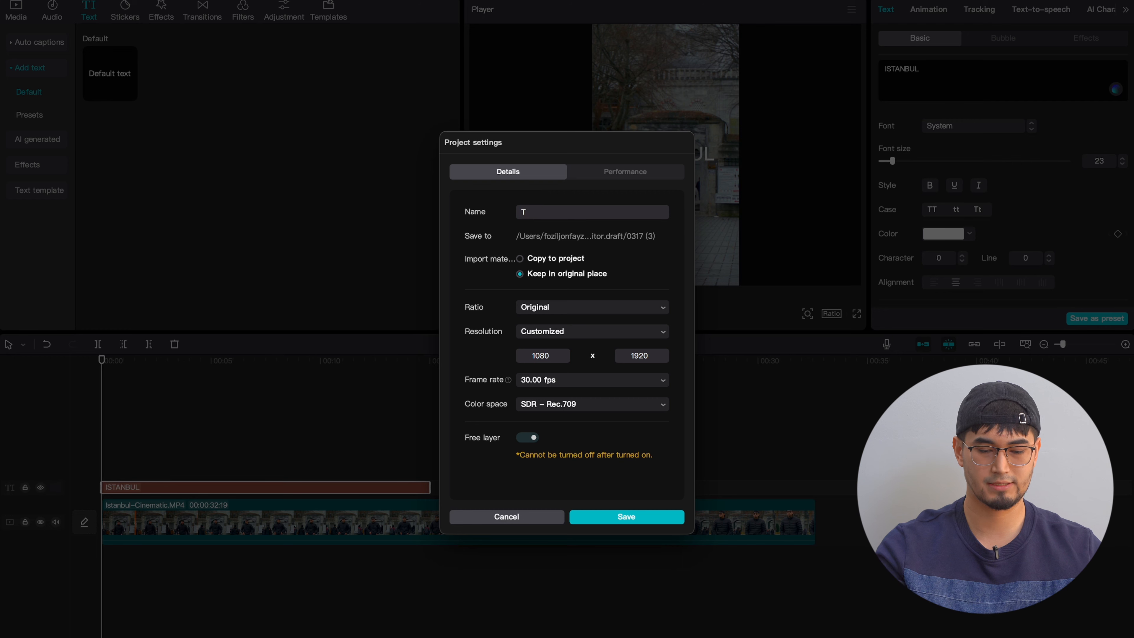
{"action": "type", "text": "ext-Behind-Person"}
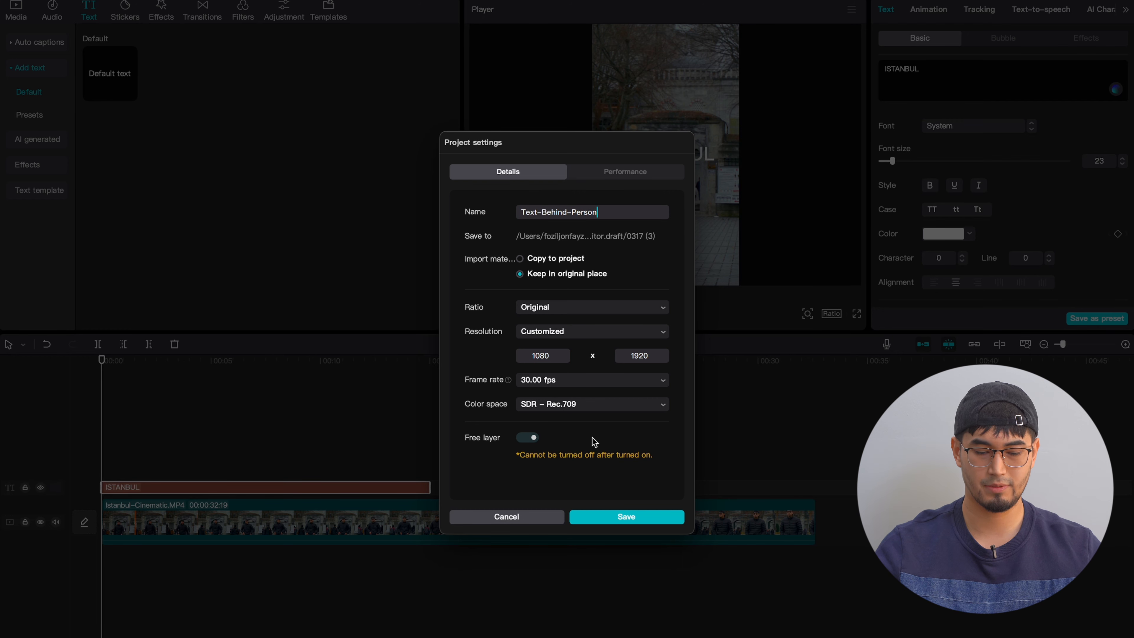
{"action": "left_click", "coordinate": [592, 517]}
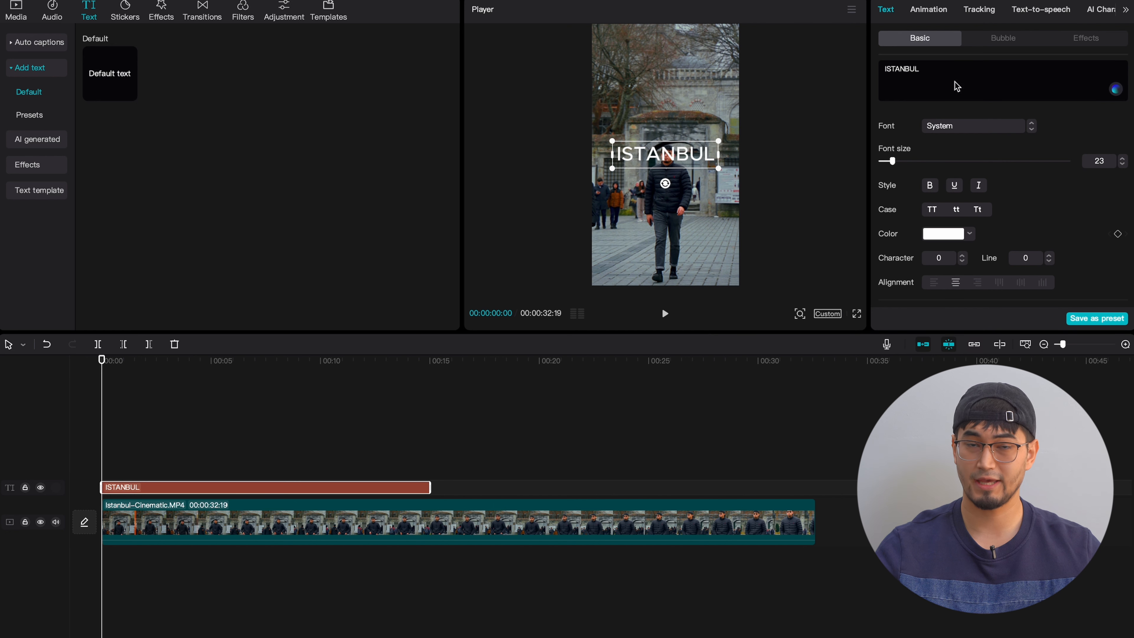
- Set the ISTANBUL text to the SF Compact font with a character spacing of 1
{"action": "scroll", "coordinate": [962, 156], "scroll_direction": "down", "scroll_amount": 1}
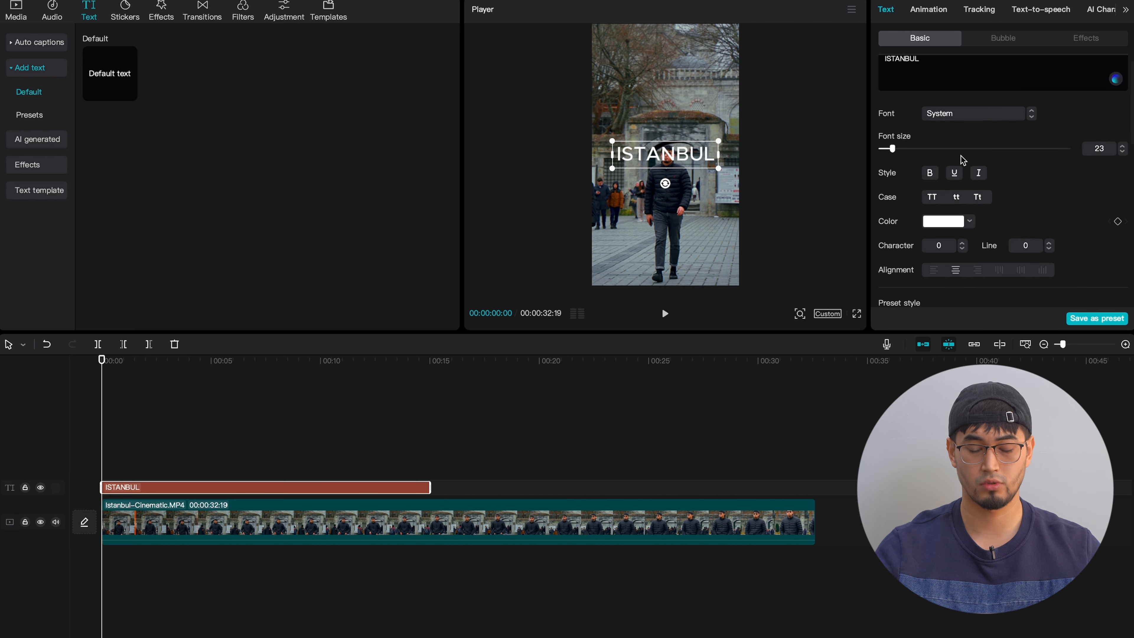
{"action": "left_click", "coordinate": [955, 117]}
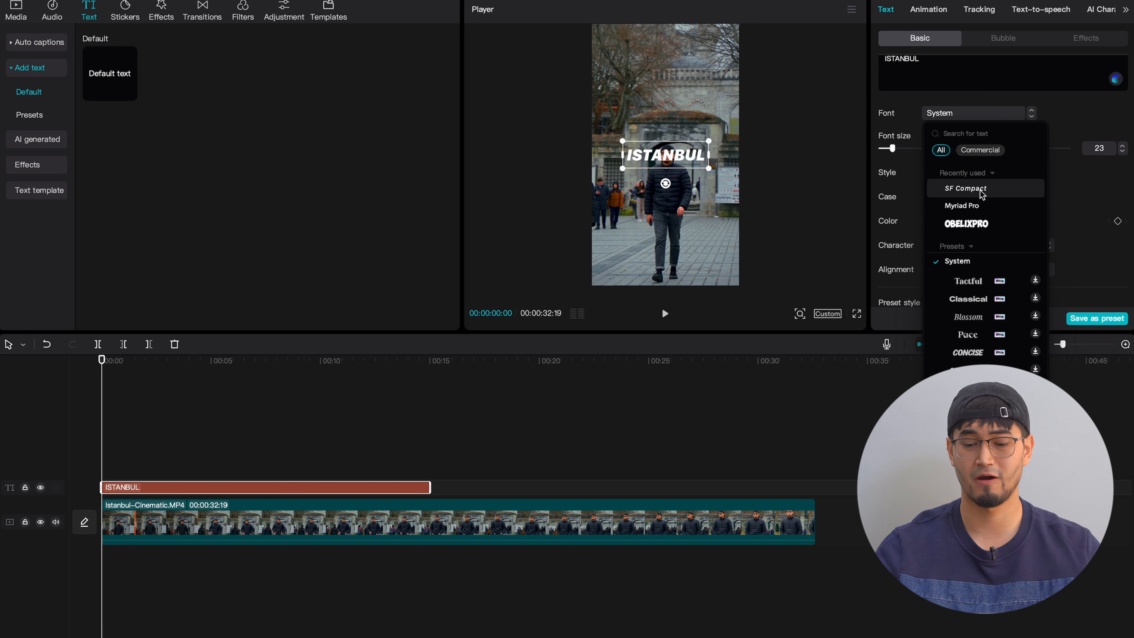
{"action": "left_click", "coordinate": [981, 189]}
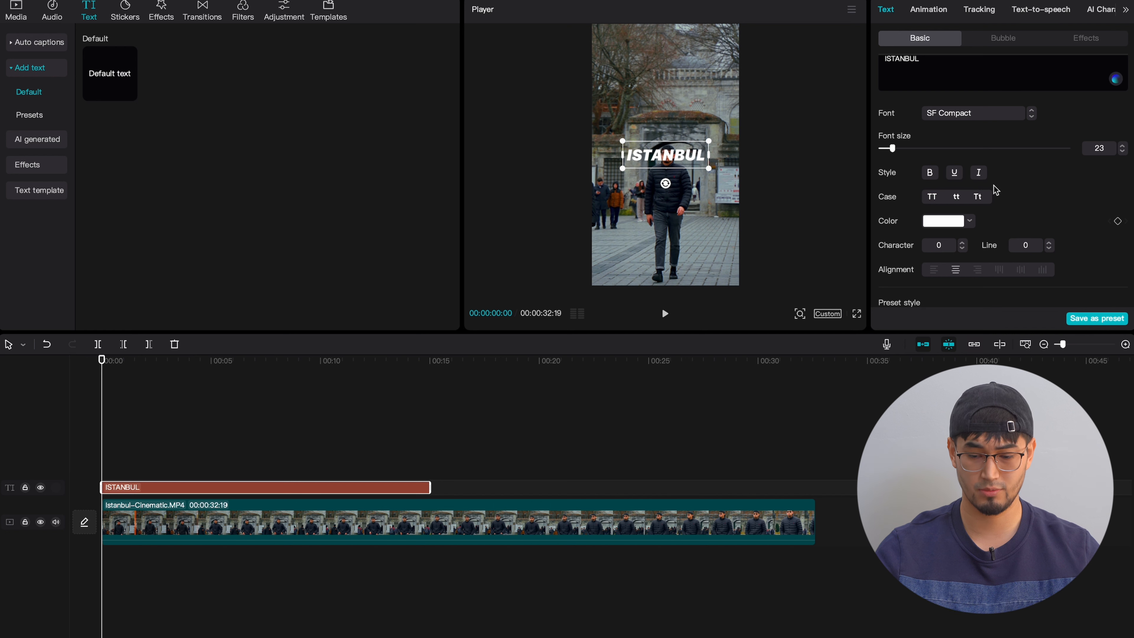
{"action": "left_click", "coordinate": [964, 242]}
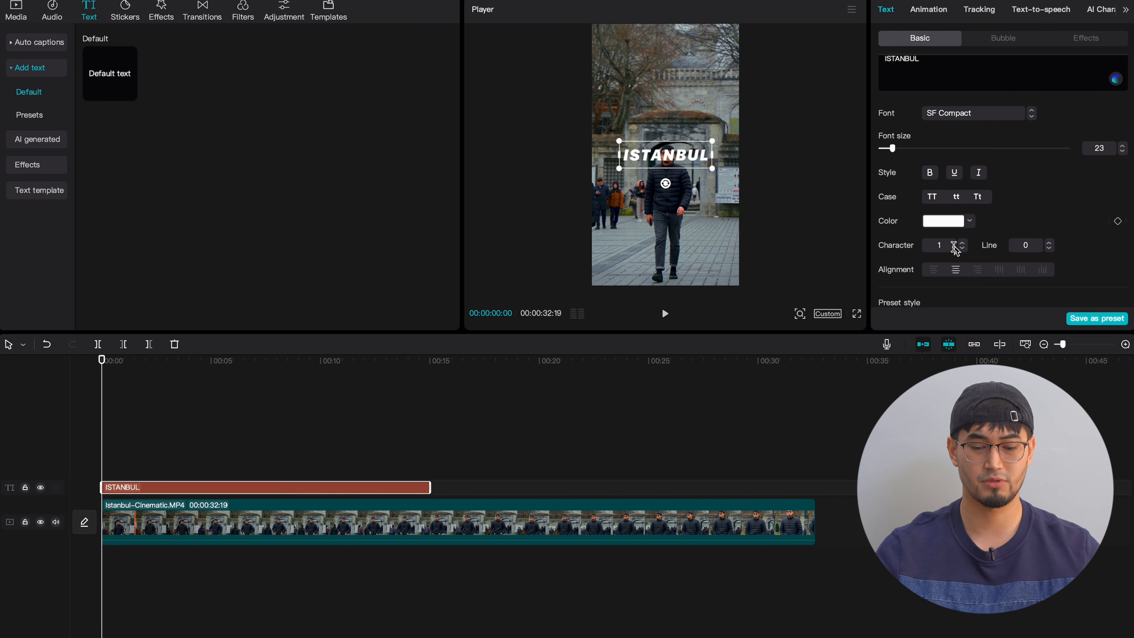
- Scale the ISTANBUL text up to span the frame's width and lower it slightly to the man's face and shoulders
{"action": "left_click_drag", "start_coordinate": [711, 169], "coordinate": [755, 181]}
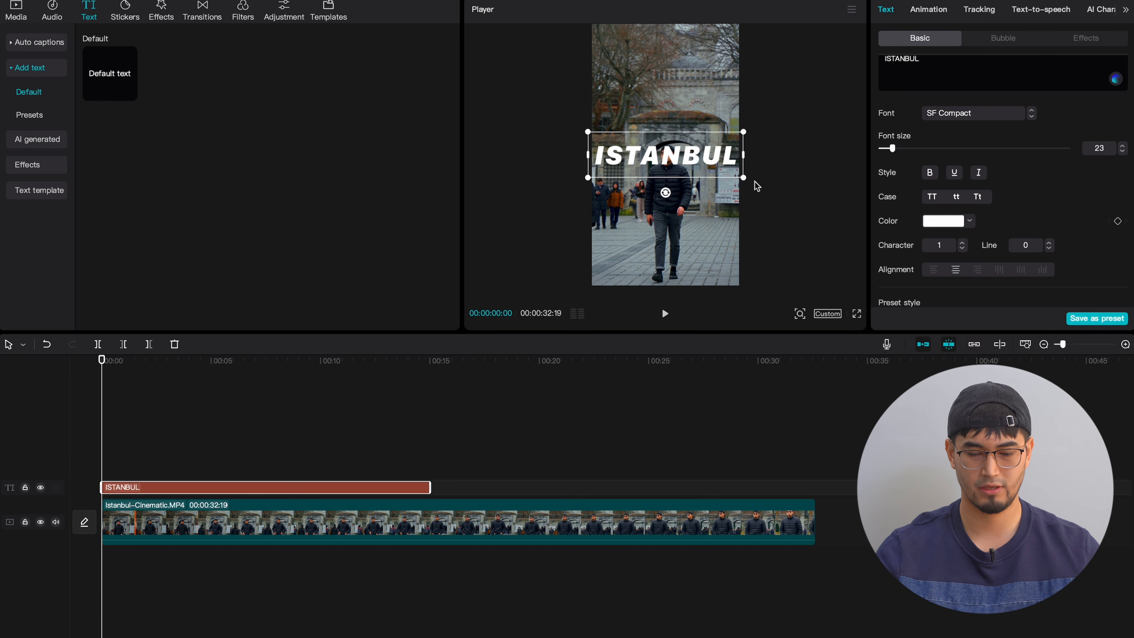
{"action": "left_click_drag", "start_coordinate": [709, 166], "coordinate": [707, 181]}
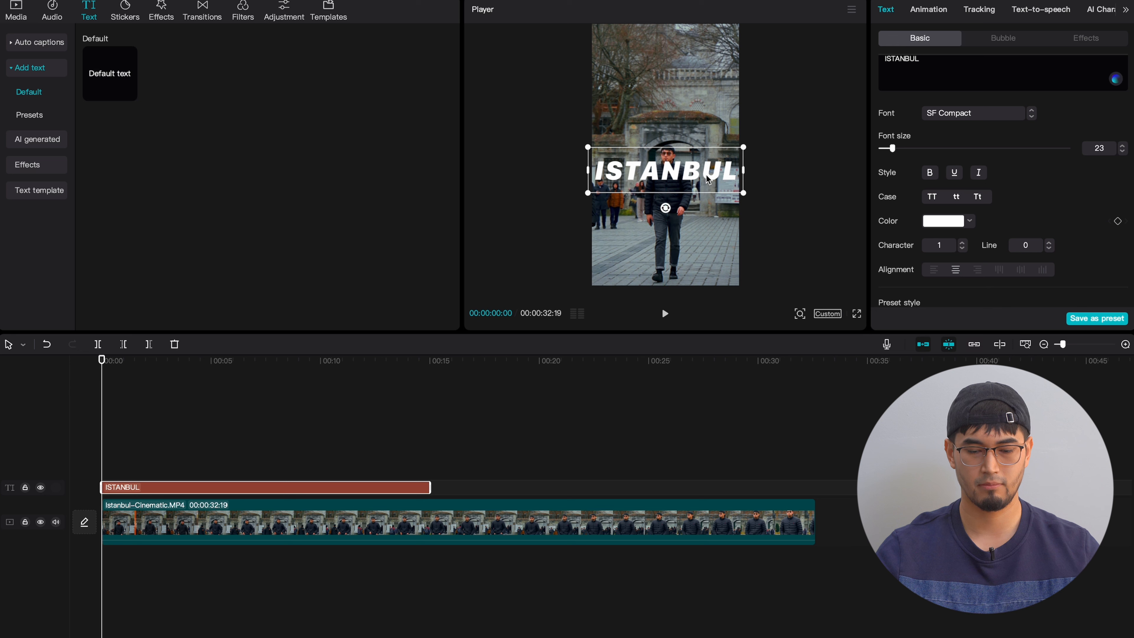
- Apply the hollow thin-outline text effect to the ISTANBUL title and return to its basic text settings
{"action": "left_click", "coordinate": [1103, 39]}
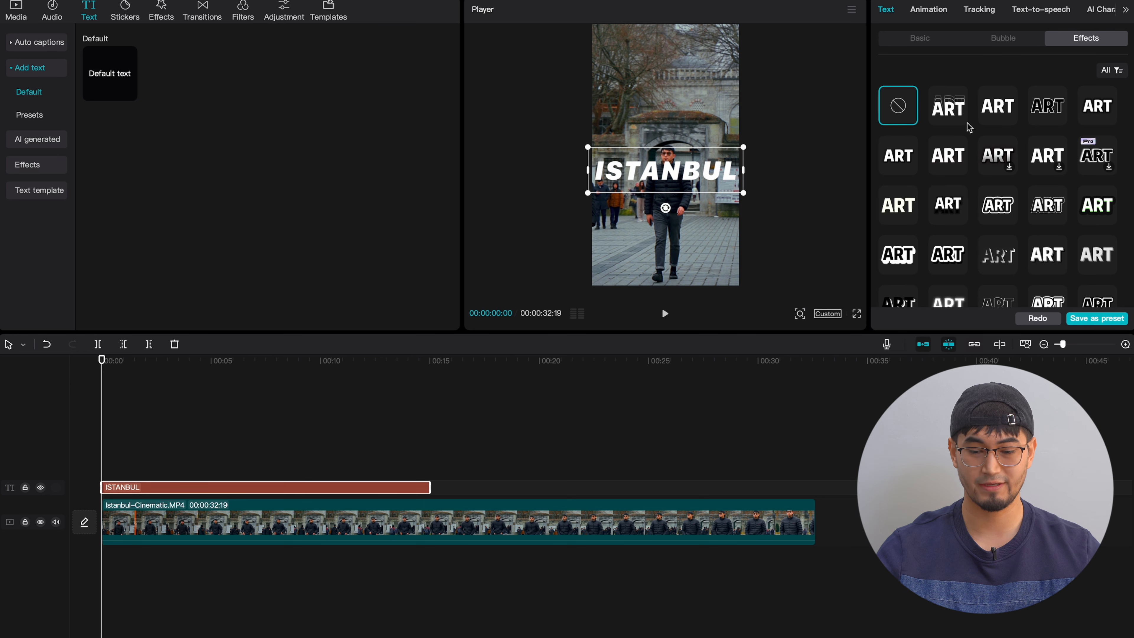
{"action": "scroll", "coordinate": [946, 107], "scroll_direction": "down", "scroll_amount": 3}
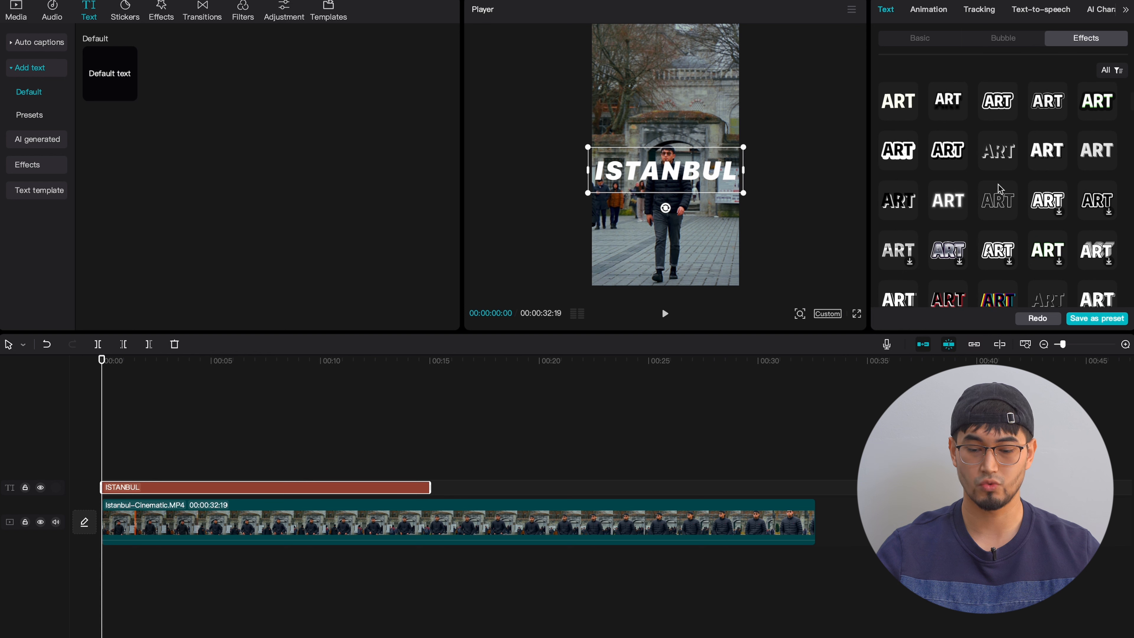
{"action": "left_click", "coordinate": [996, 206]}
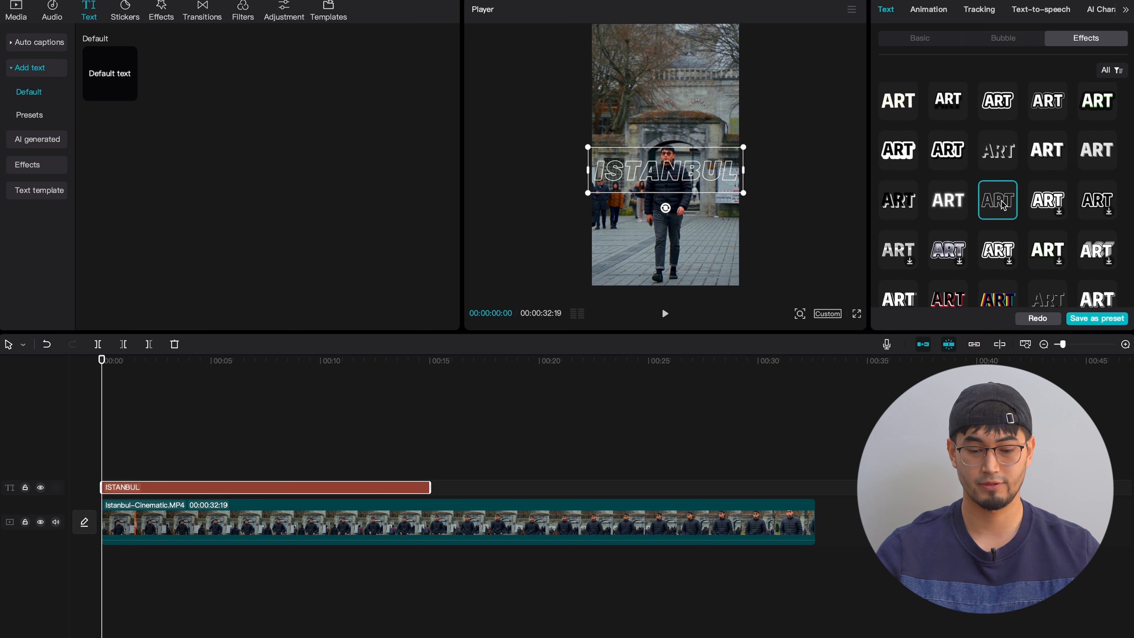
{"action": "left_click", "coordinate": [920, 38]}
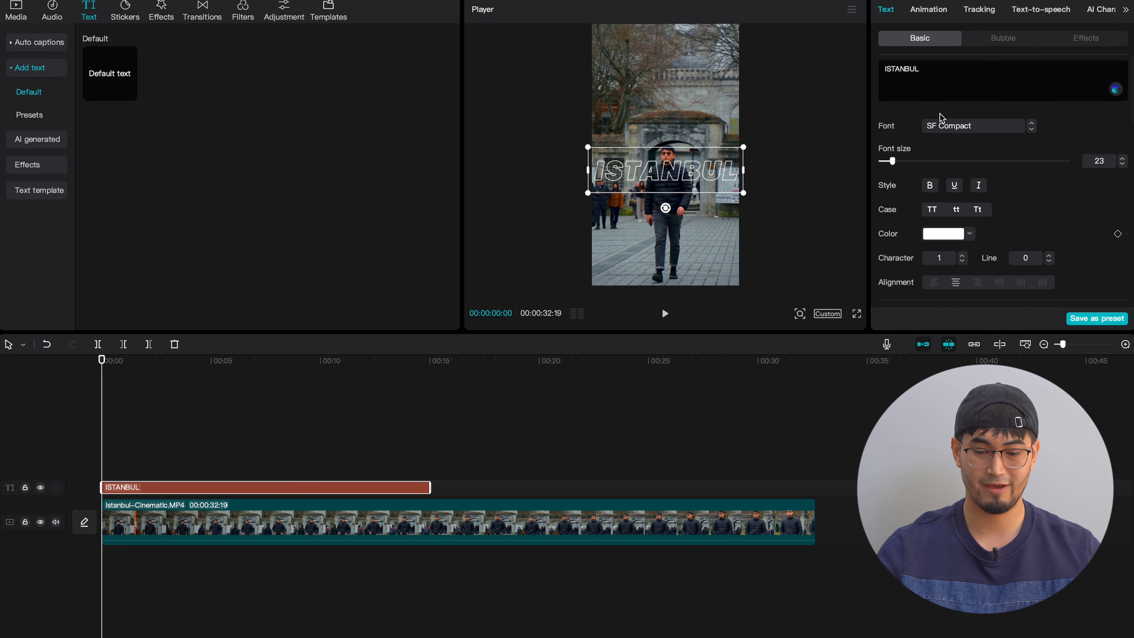
- Duplicate the Istanbul-Cinematic.MP4 clip at 00:00, move the copy to a track above the ISTANBUL text, and select the text clip
{"action": "left_click", "coordinate": [132, 513]}
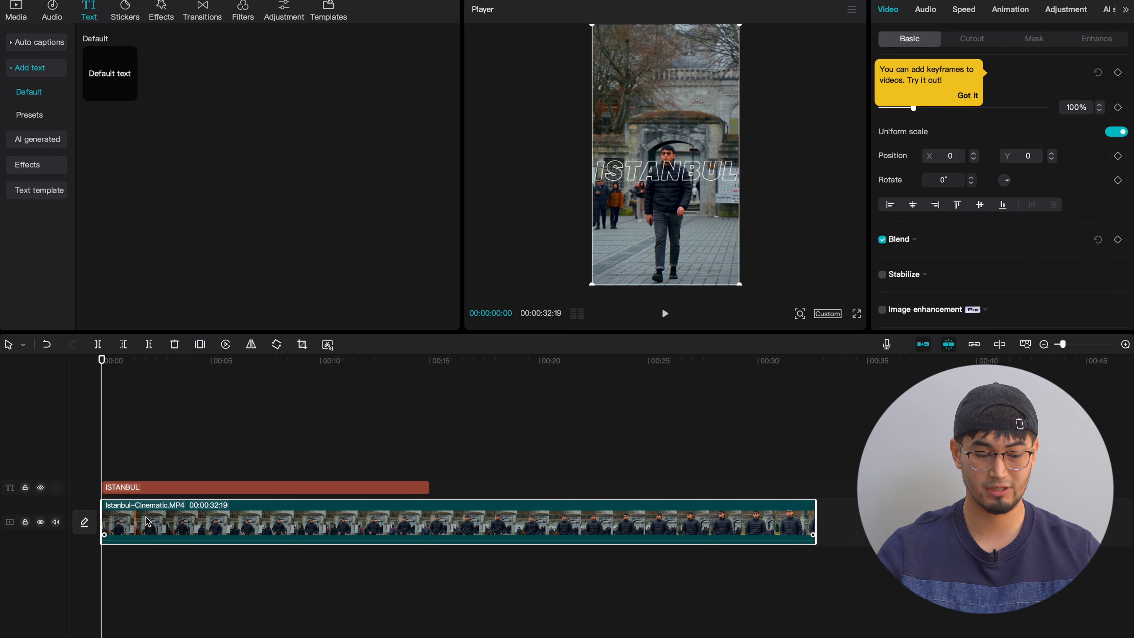
{"action": "right_click", "coordinate": [171, 523]}
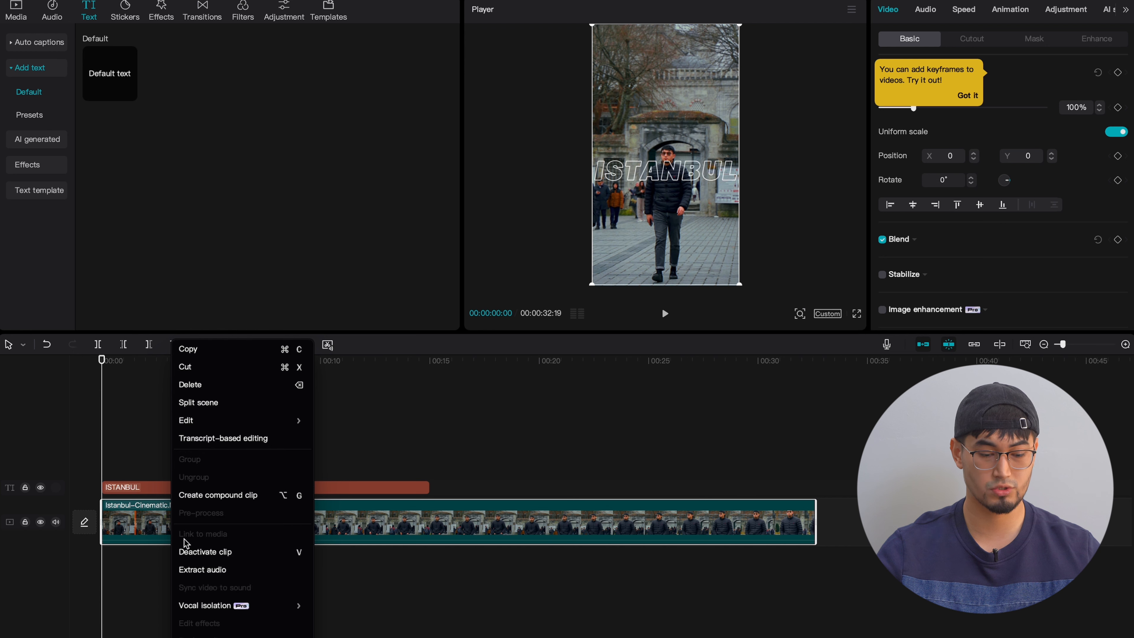
{"action": "left_click", "coordinate": [226, 351]}
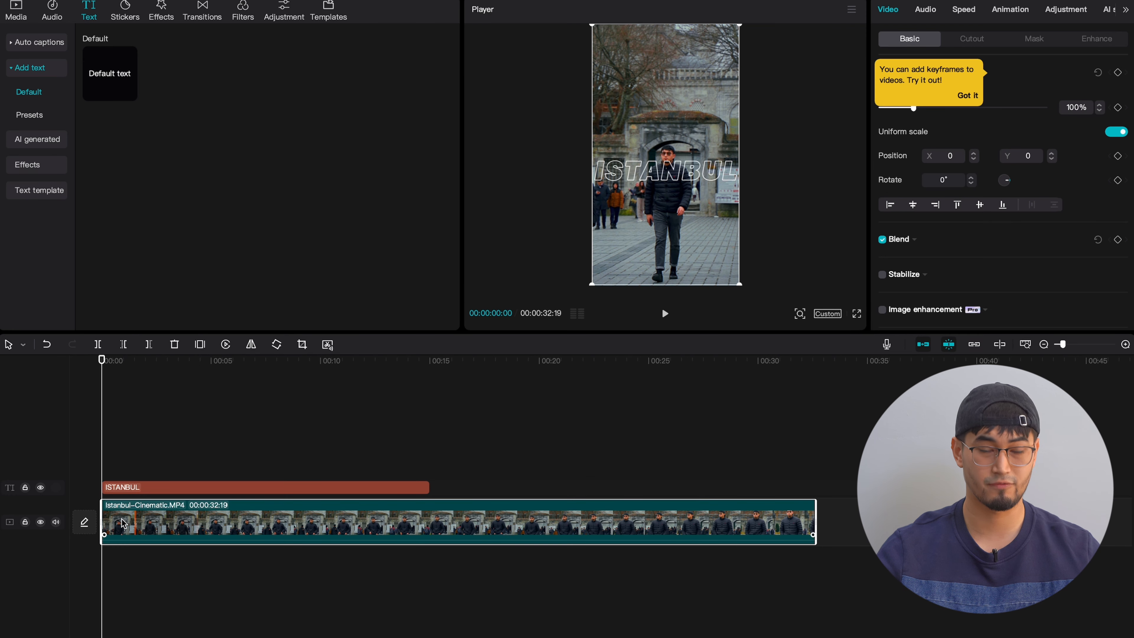
{"action": "key", "text": "ctrl+v"}
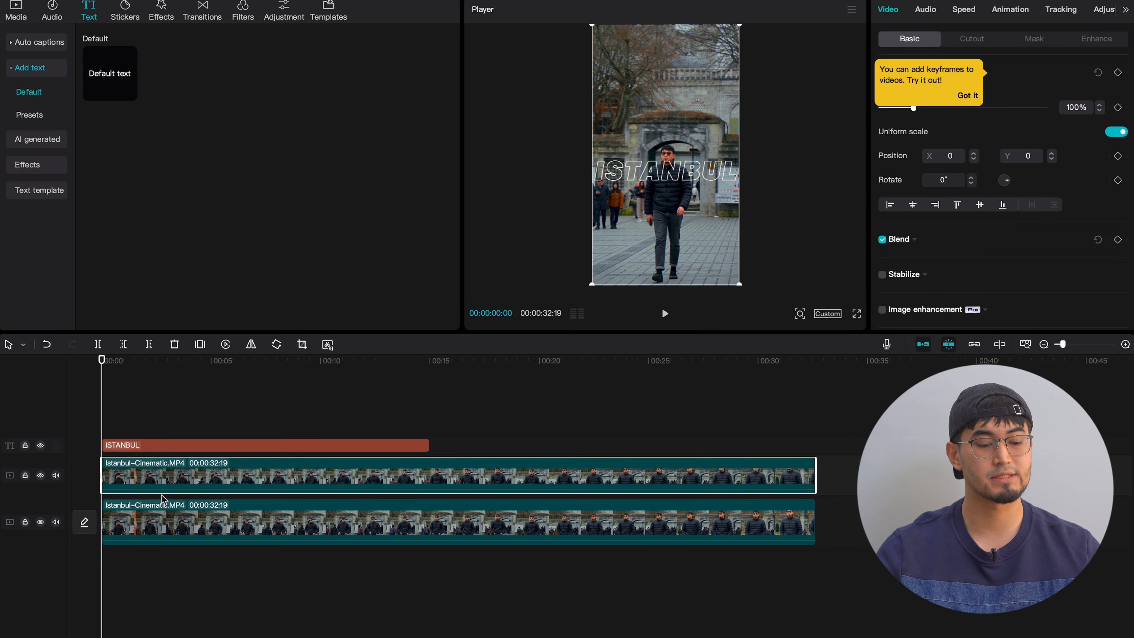
{"action": "left_click_drag", "start_coordinate": [165, 481], "coordinate": [163, 430]}
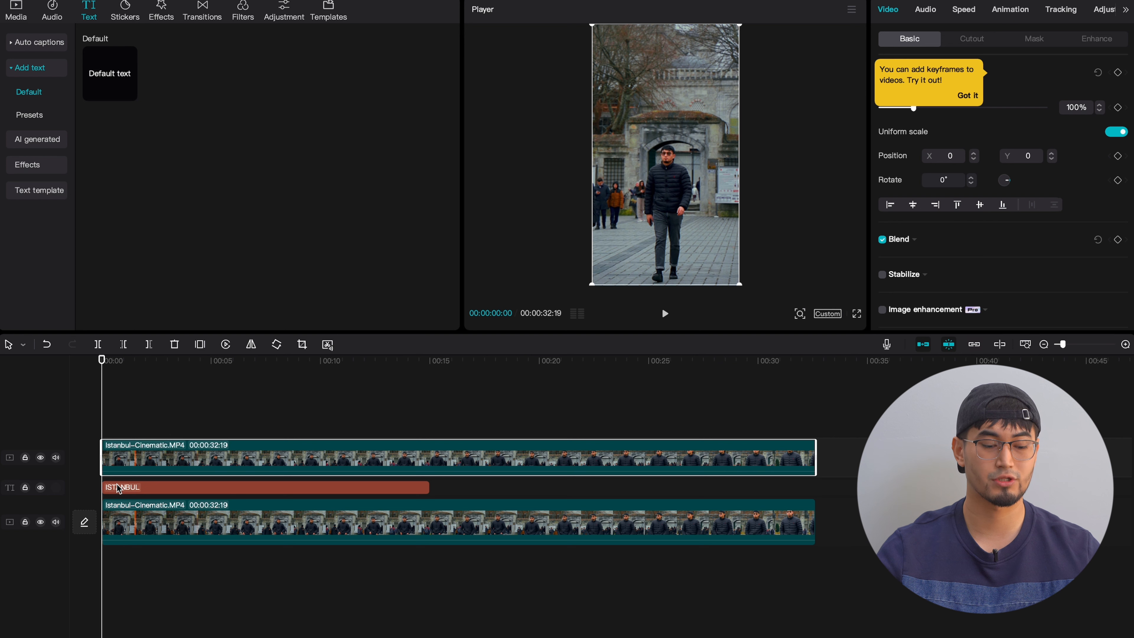
{"action": "left_click", "coordinate": [127, 487]}
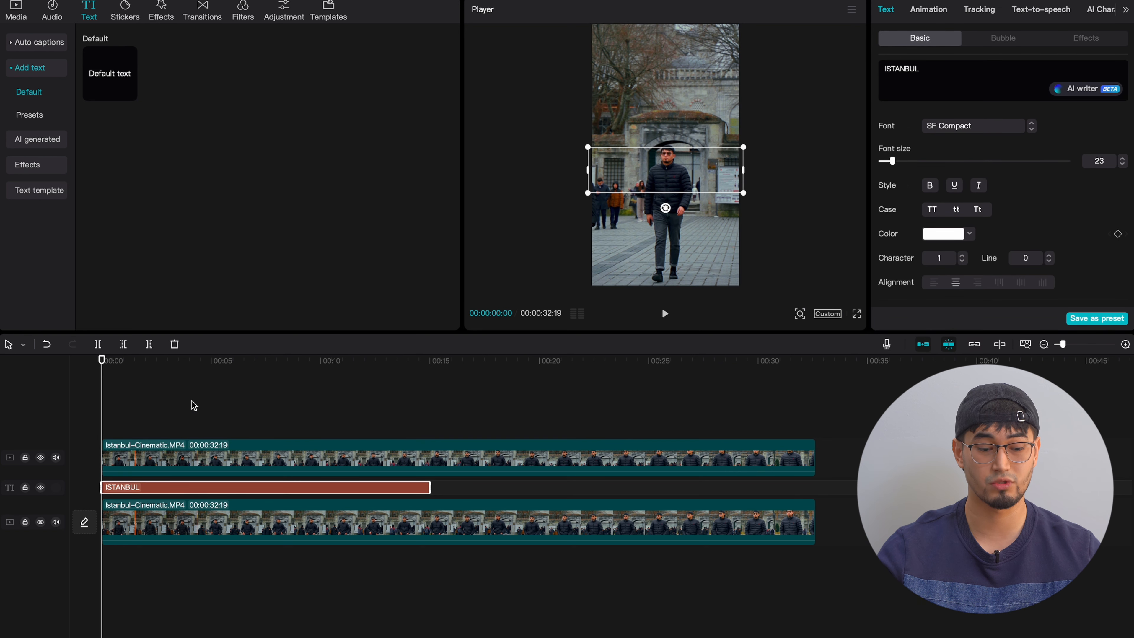
- Apply Auto cutout to the upper Istanbul-Cinematic.MP4 clip to isolate the walking man in front of the ISTANBUL text
{"action": "left_click", "coordinate": [208, 448]}
{"action": "left_click", "coordinate": [155, 416]}
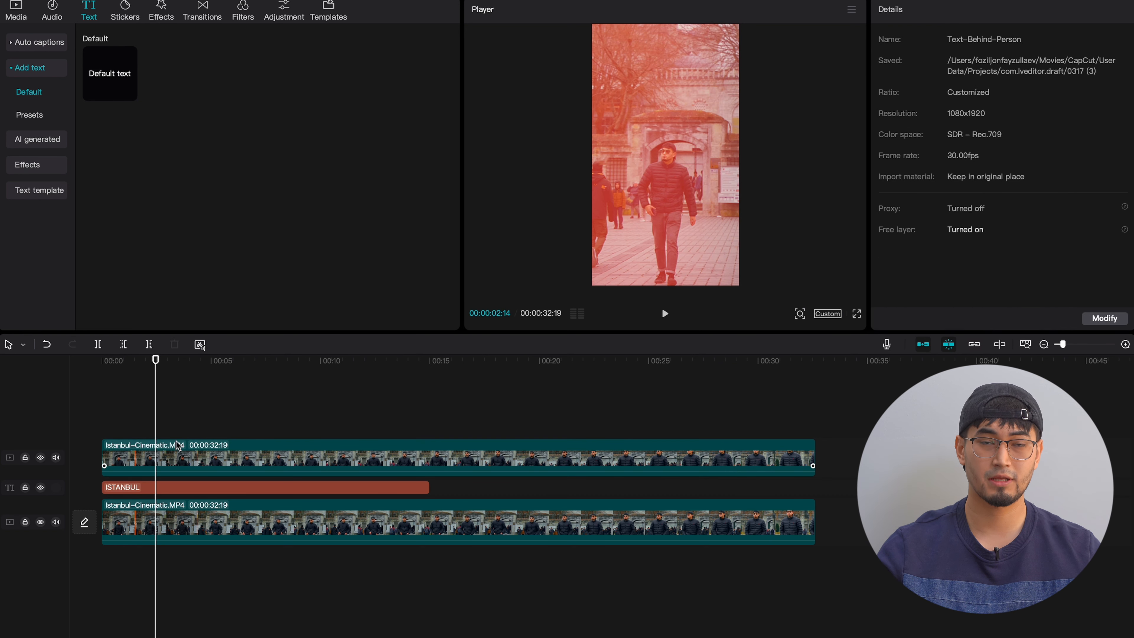
{"action": "left_click", "coordinate": [193, 415]}
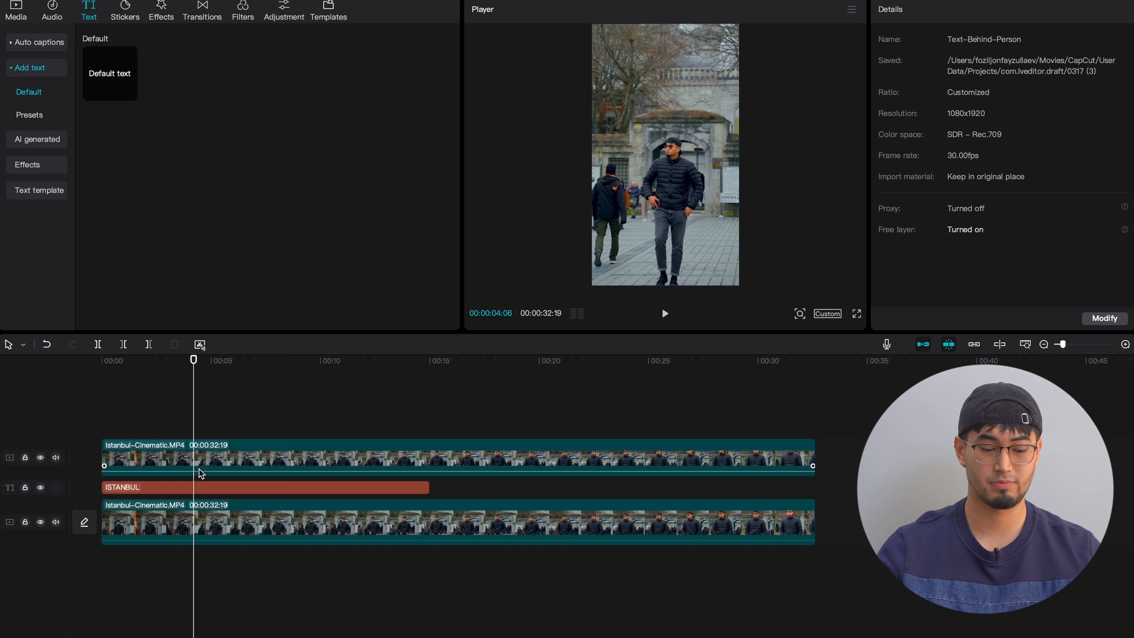
{"action": "left_click", "coordinate": [199, 468]}
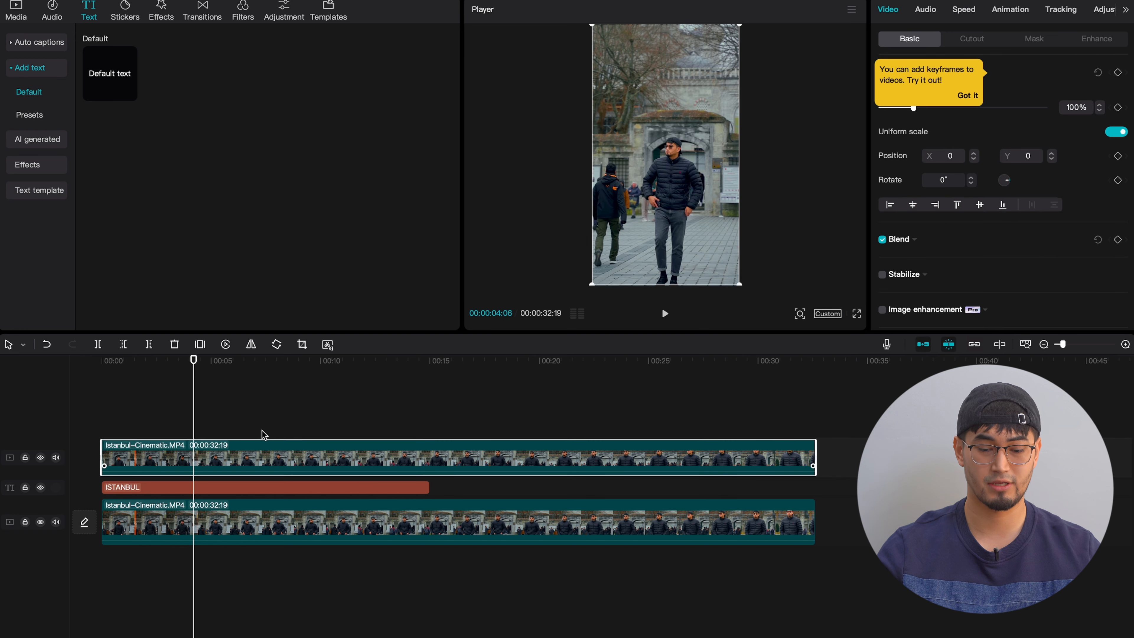
{"action": "left_click", "coordinate": [967, 95]}
{"action": "left_click", "coordinate": [972, 38]}
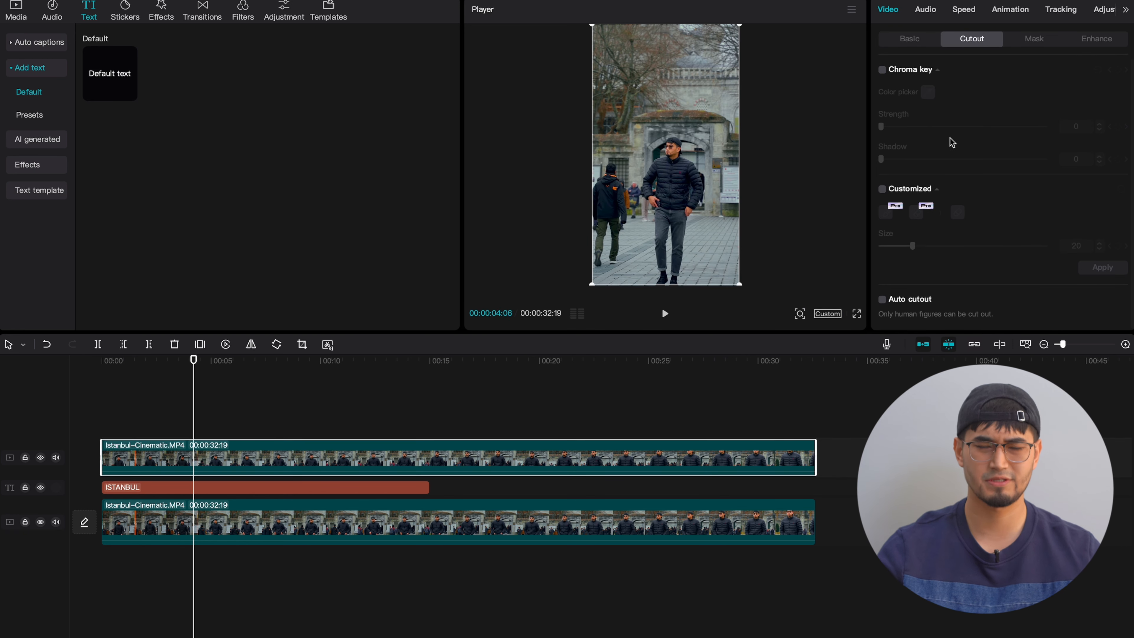
{"action": "left_click", "coordinate": [883, 300]}
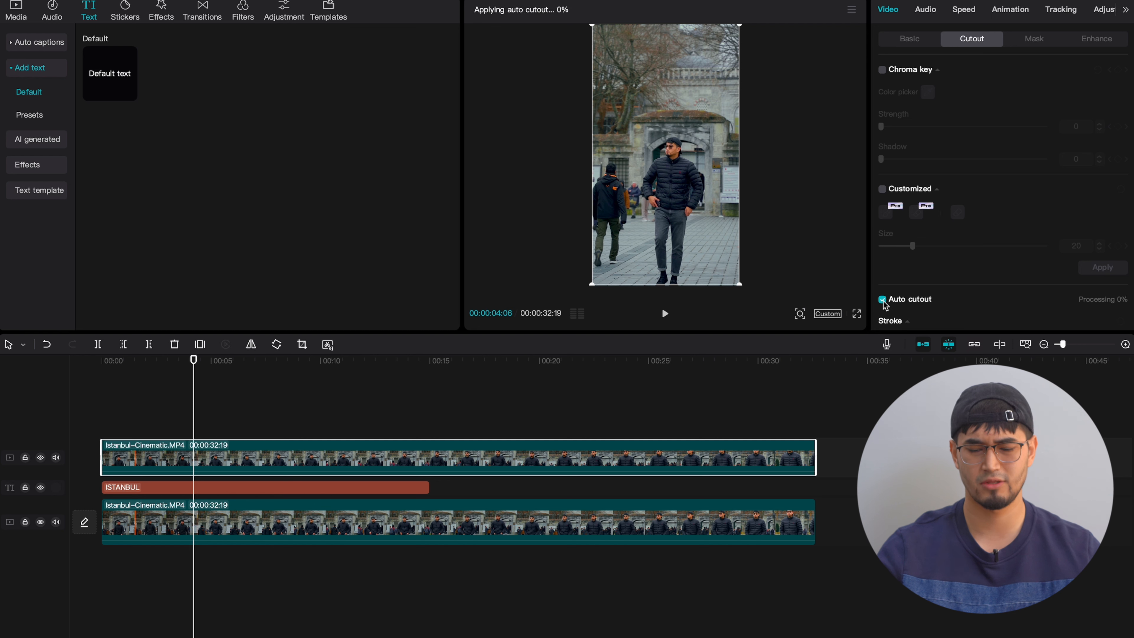
{"action": "scroll", "coordinate": [975, 313], "scroll_direction": "down", "scroll_amount": 3}
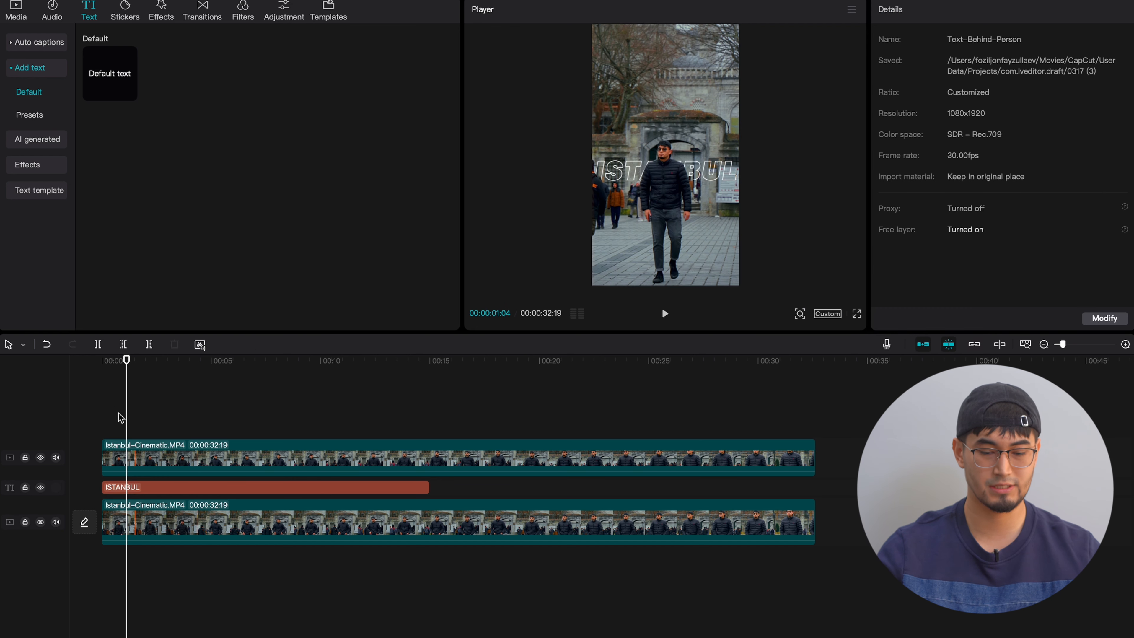
{"action": "left_click", "coordinate": [196, 456]}
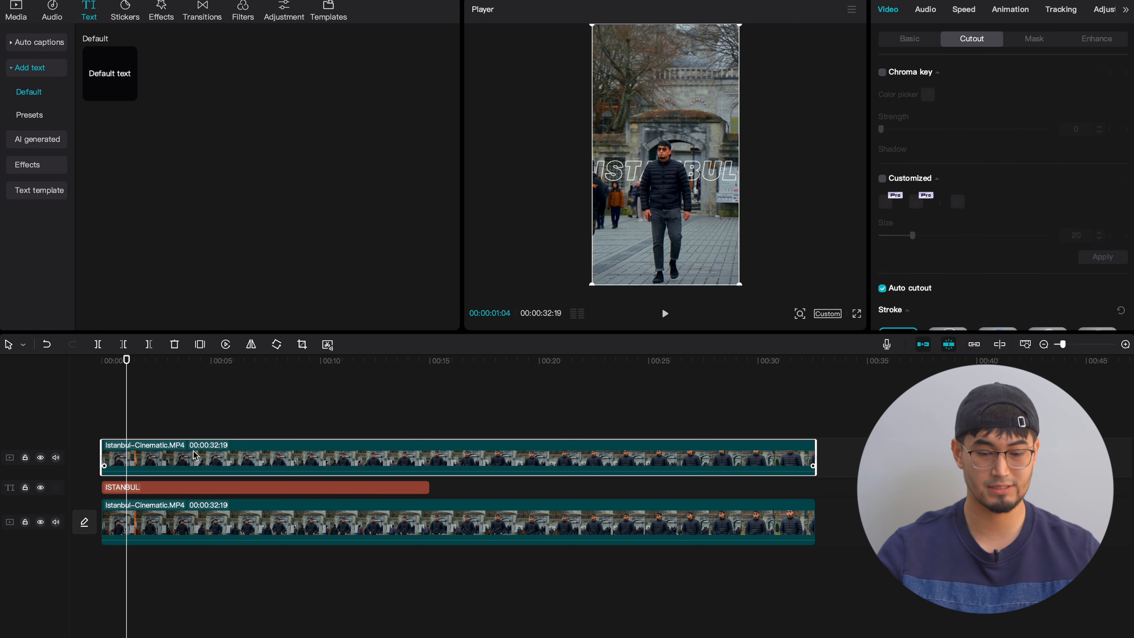
- Play the composition from its start and around 00:11 to check how the ISTANBUL text sits behind the man
{"action": "left_click_drag", "start_coordinate": [664, 166], "coordinate": [669, 207]}
{"action": "left_click", "coordinate": [344, 393]}
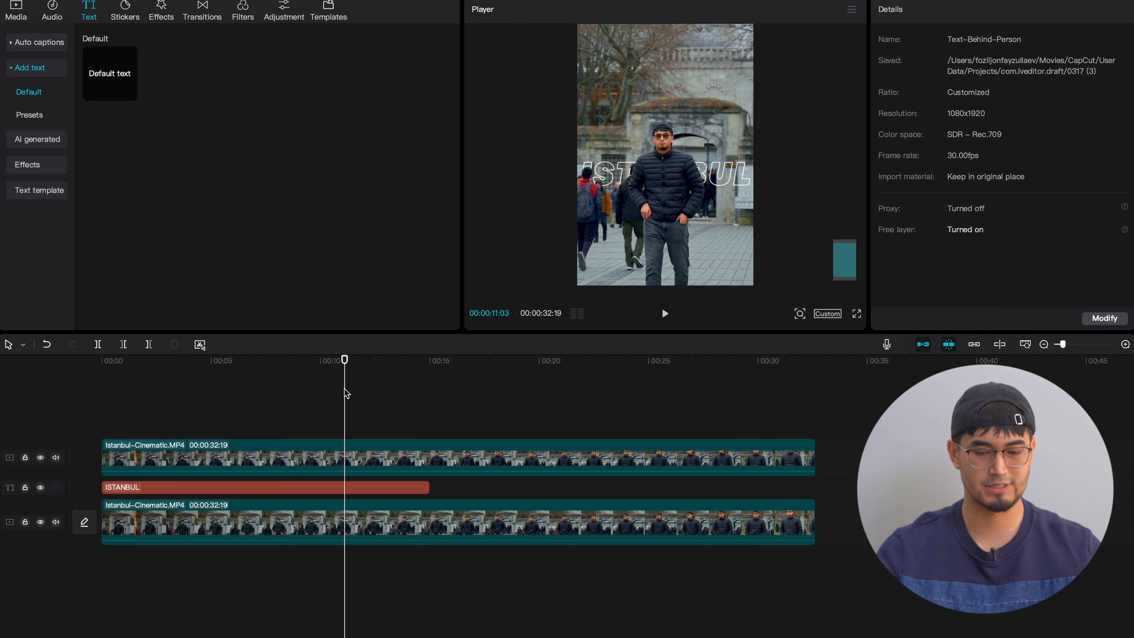
{"action": "scroll", "coordinate": [344, 393], "scroll_direction": "down", "scroll_amount": 5}
{"action": "key", "text": "space"}
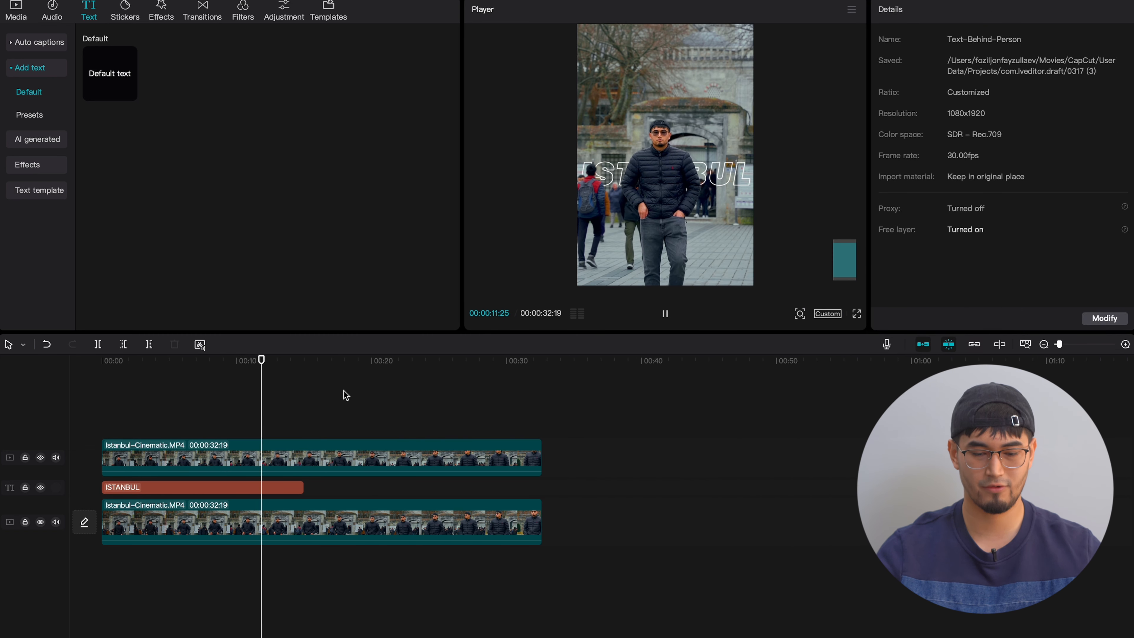
{"action": "key", "text": "space"}
{"action": "scroll", "coordinate": [239, 406], "scroll_direction": "down", "scroll_amount": 2}
{"action": "left_click", "coordinate": [102, 404]}
{"action": "key", "text": "space"}
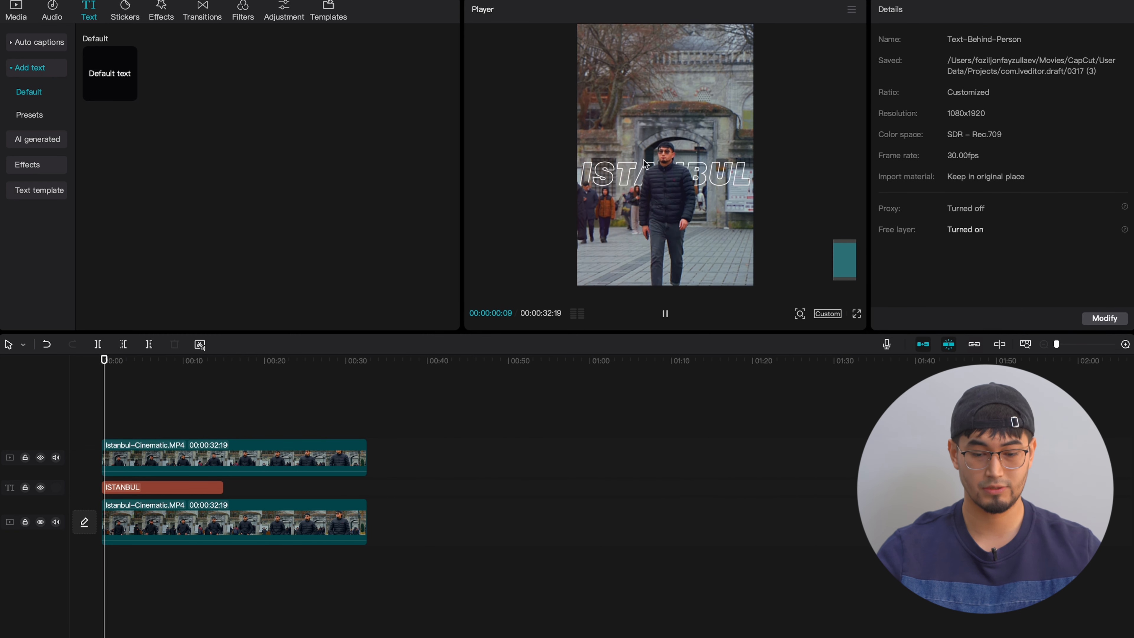
{"action": "key", "text": "space"}
{"action": "scroll", "coordinate": [718, 152], "scroll_direction": "down", "scroll_amount": 3}
{"action": "key", "text": "space"}
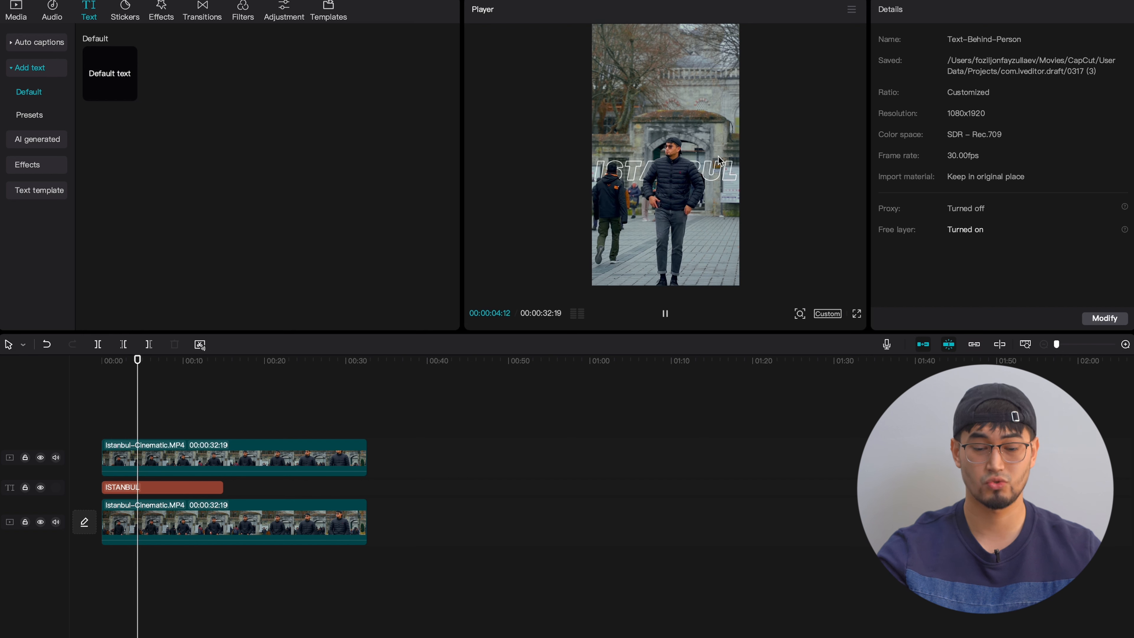
{"action": "key", "text": "space"}
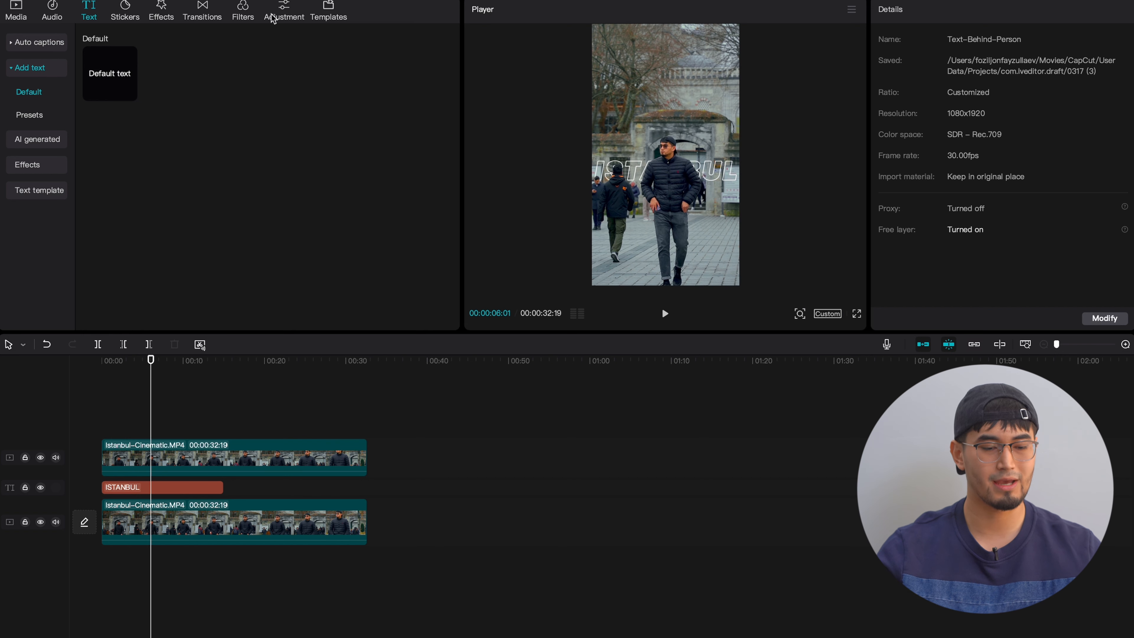
- Add the favourite video effect By the Fireplace above the ISTANBUL text from 00:00, matching the text's duration, and preview it
{"action": "left_click", "coordinate": [161, 12]}
{"action": "left_click", "coordinate": [50, 43]}
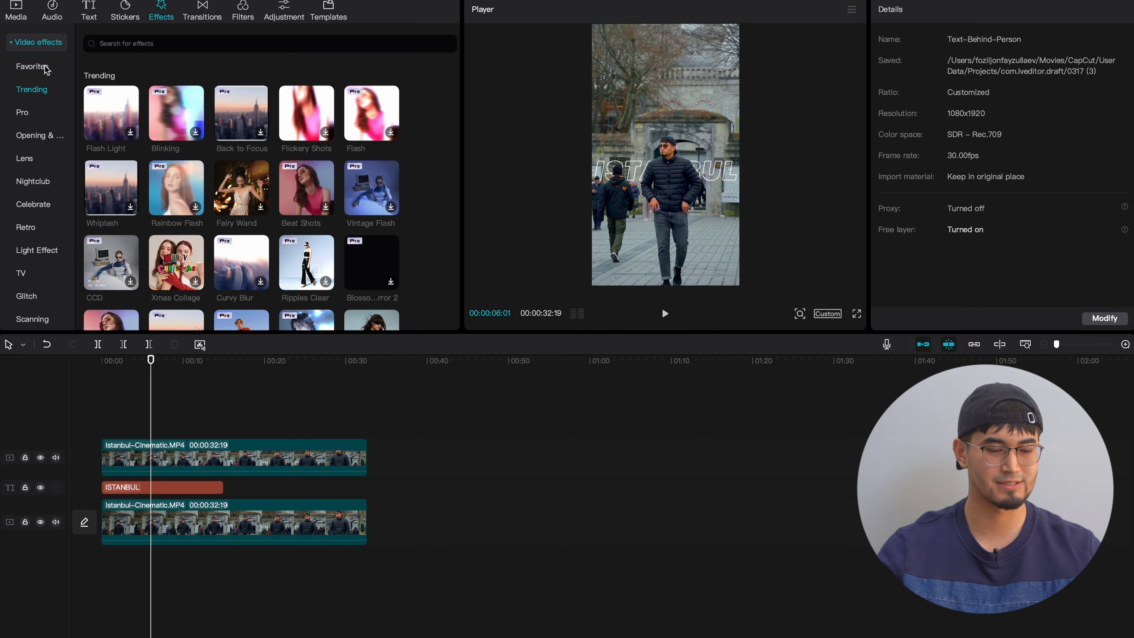
{"action": "left_click", "coordinate": [40, 67]}
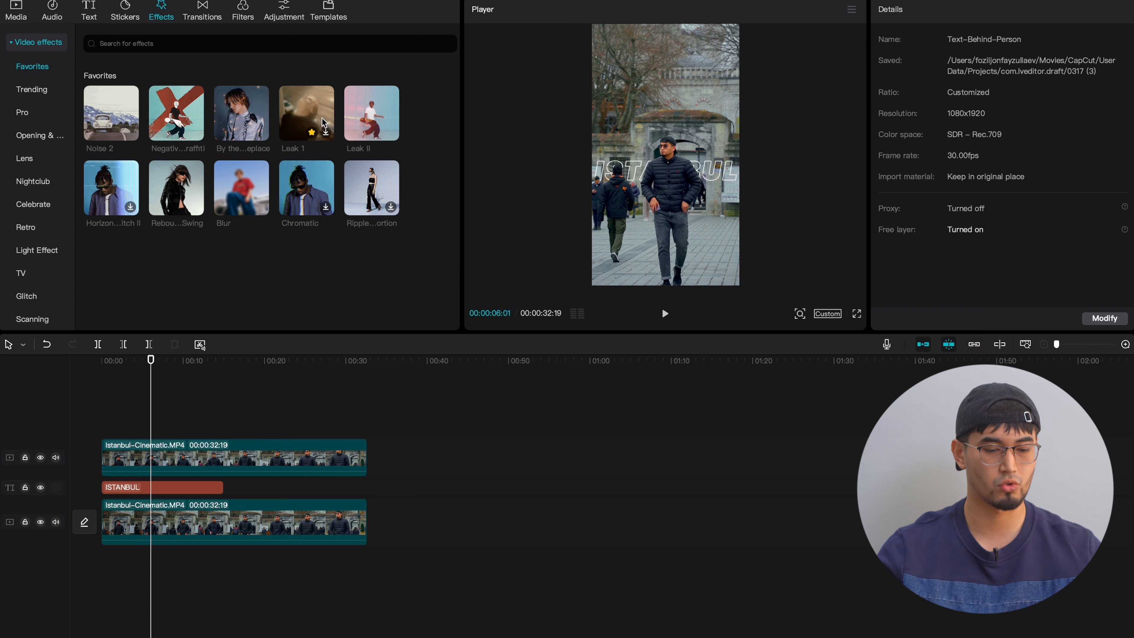
{"action": "left_click", "coordinate": [231, 122]}
{"action": "left_click_drag", "start_coordinate": [232, 122], "coordinate": [112, 485]}
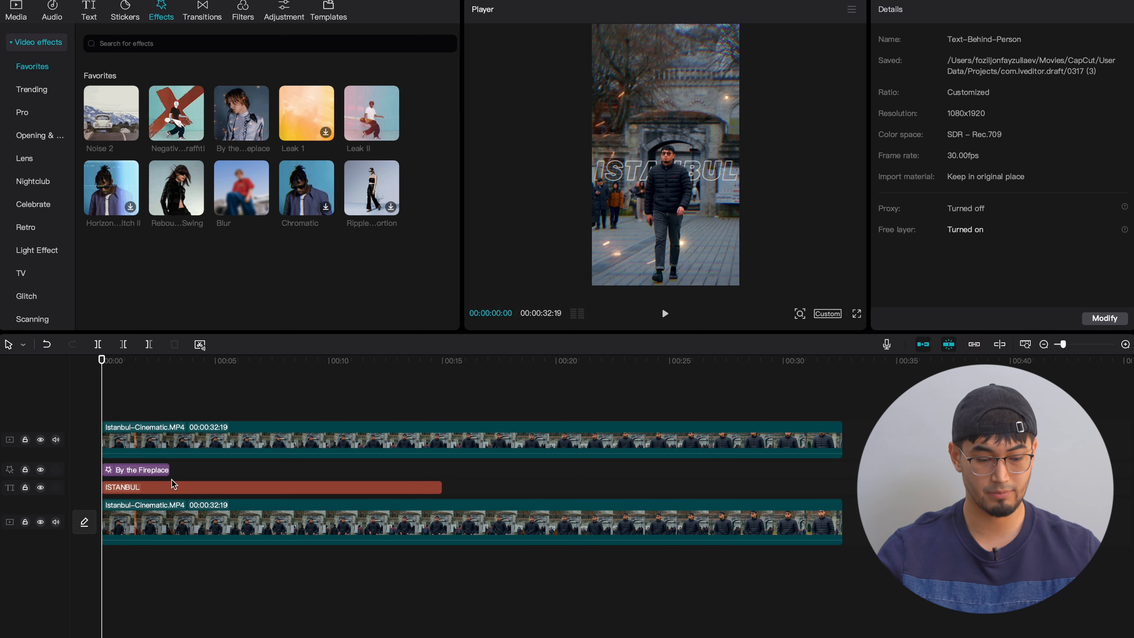
{"action": "key", "text": "space"}
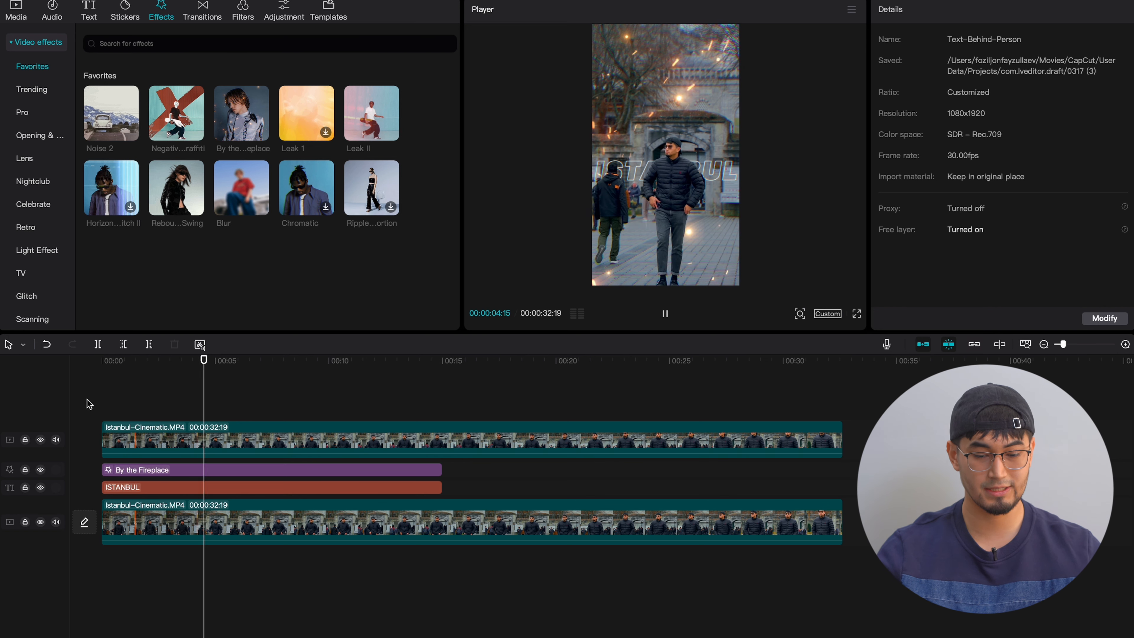
{"action": "key", "text": "space"}
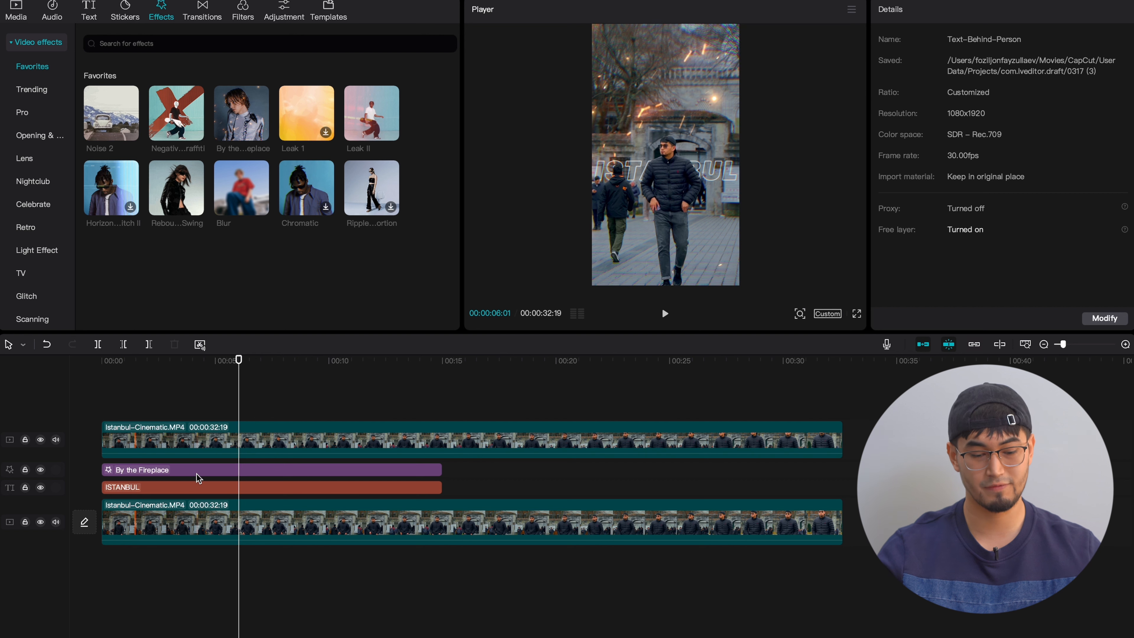
- Set the By the Fireplace effect's Speed to 9 and preview the slower sparks
{"action": "left_click", "coordinate": [196, 472]}
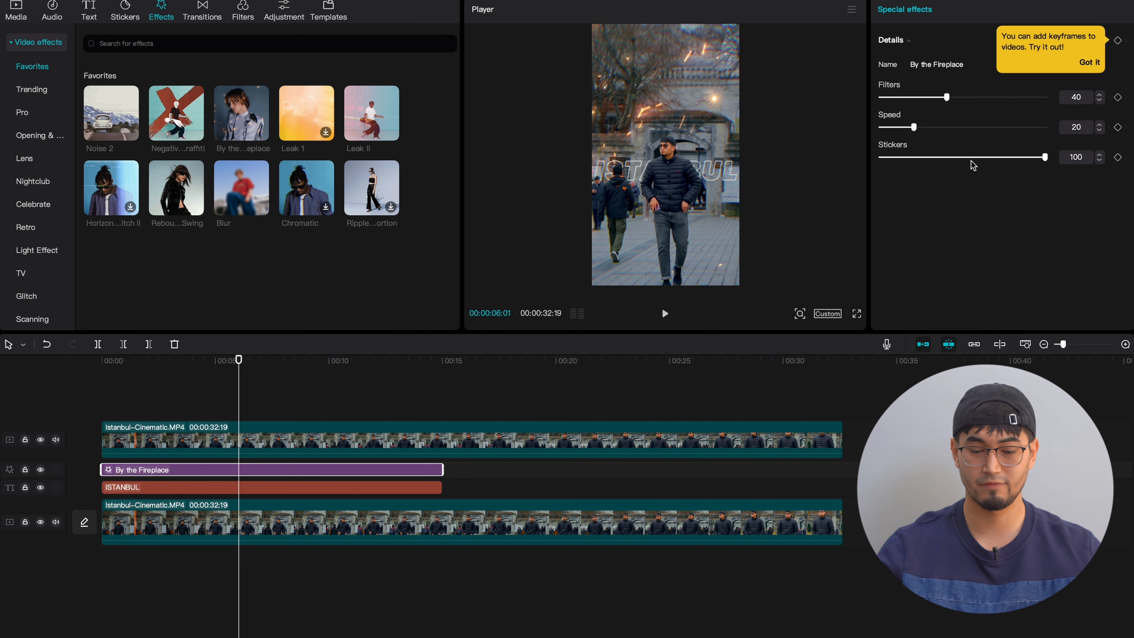
{"action": "left_click_drag", "start_coordinate": [915, 128], "coordinate": [895, 129]}
{"action": "key", "text": "space"}
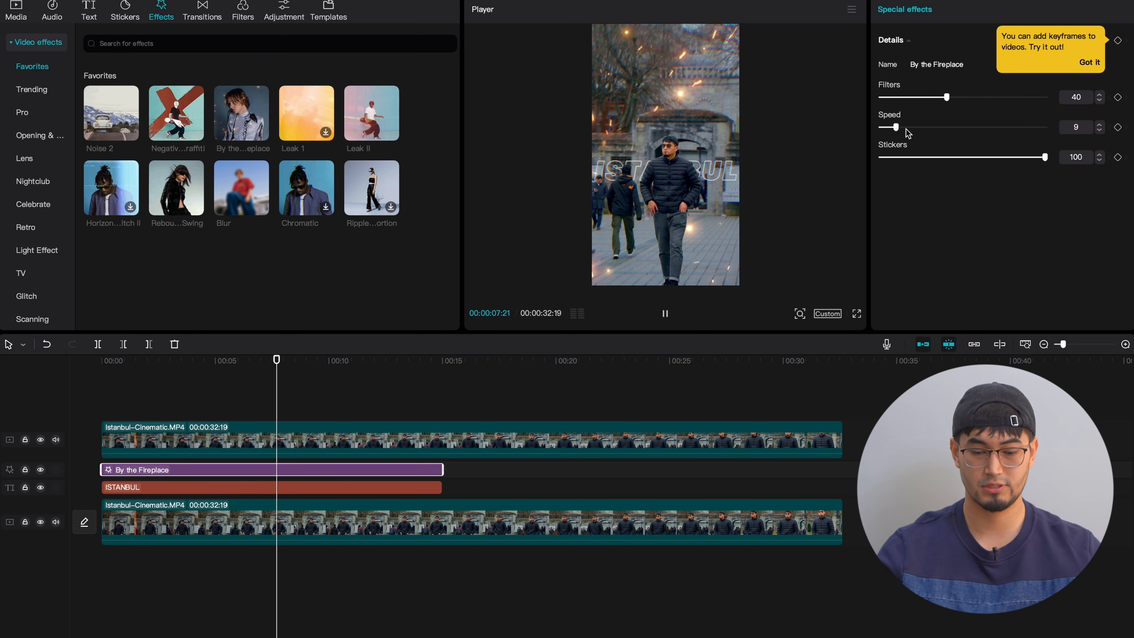
{"action": "key", "text": "space"}
- Combine the By the Fireplace effect and the ISTANBUL text into one compound clip between the two video tracks
{"action": "left_click_drag", "start_coordinate": [452, 488], "coordinate": [323, 464]}
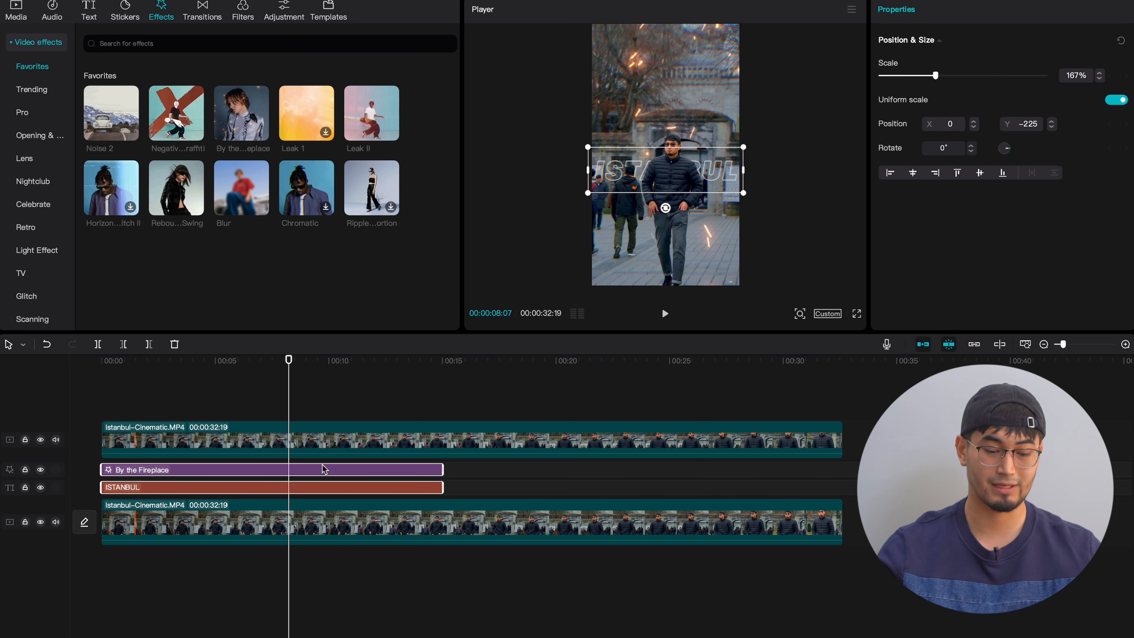
{"action": "right_click", "coordinate": [193, 479]}
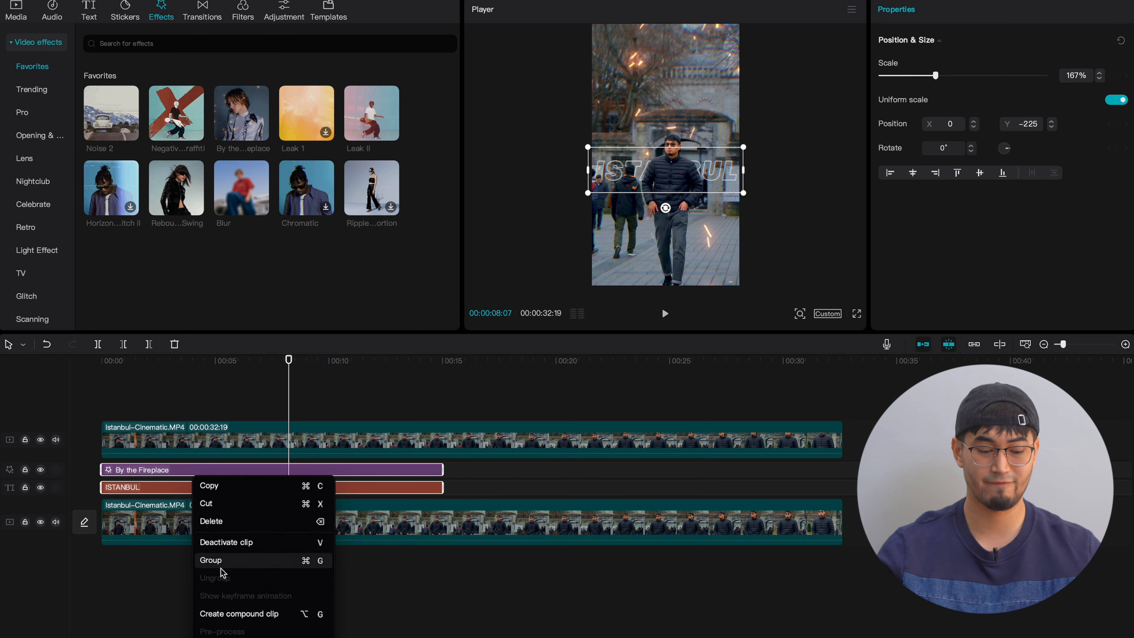
{"action": "left_click", "coordinate": [205, 618]}
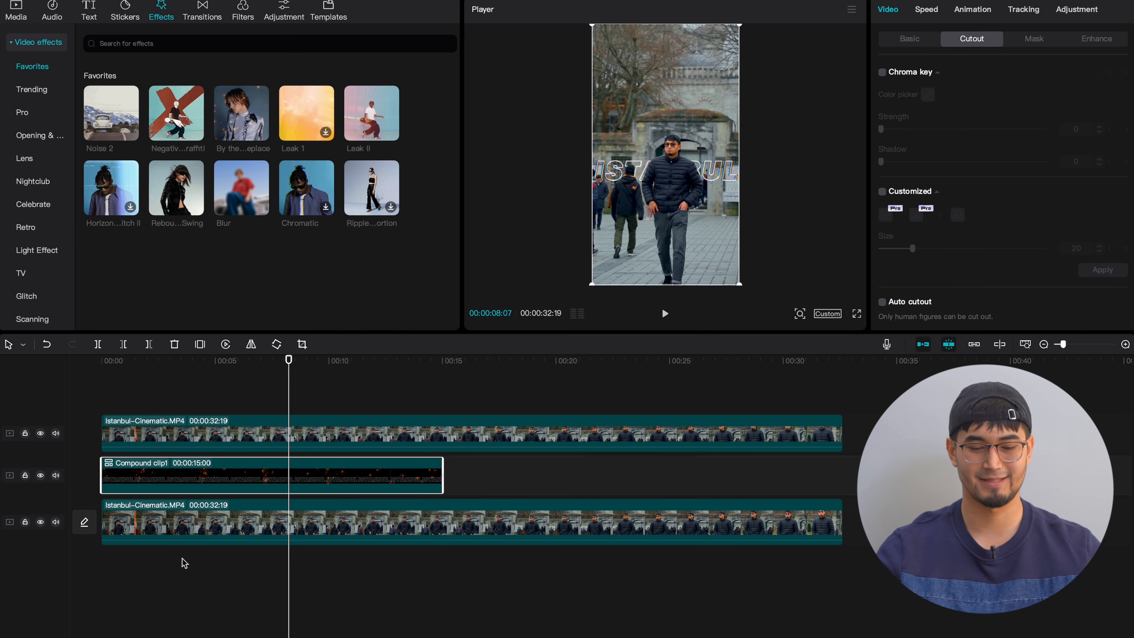
- Play the composition from the start in full screen to review the compound text behind the man
{"action": "left_click", "coordinate": [81, 440]}
{"action": "key", "text": "space"}
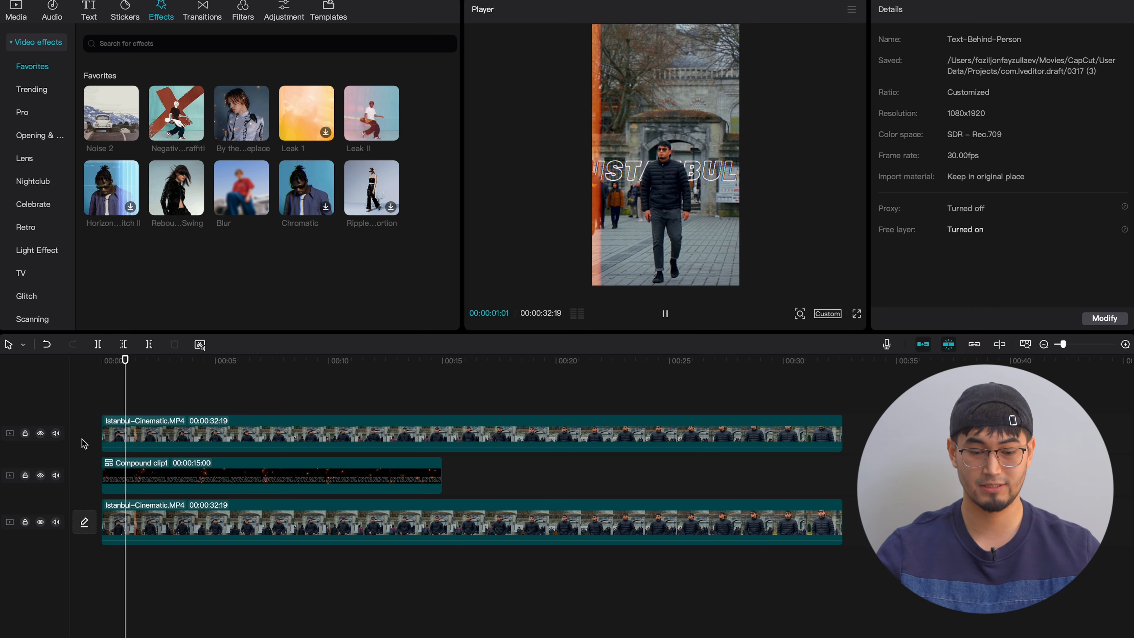
{"action": "left_click", "coordinate": [856, 313]}
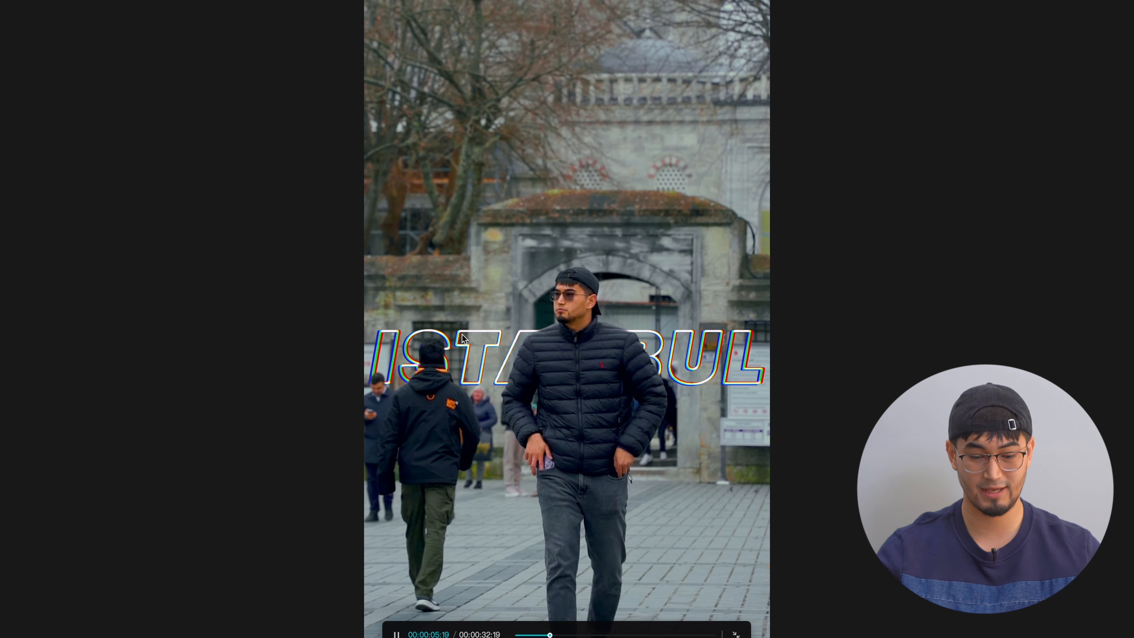
{"action": "key", "text": "Escape"}
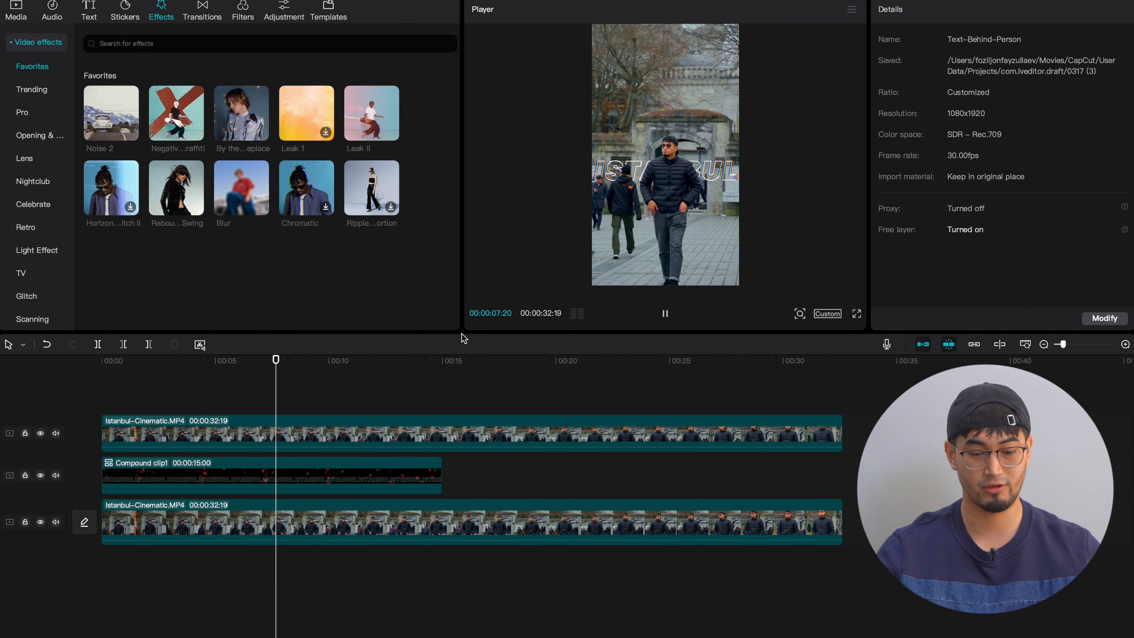
{"action": "scroll", "coordinate": [351, 486], "scroll_direction": "down", "scroll_amount": 2}
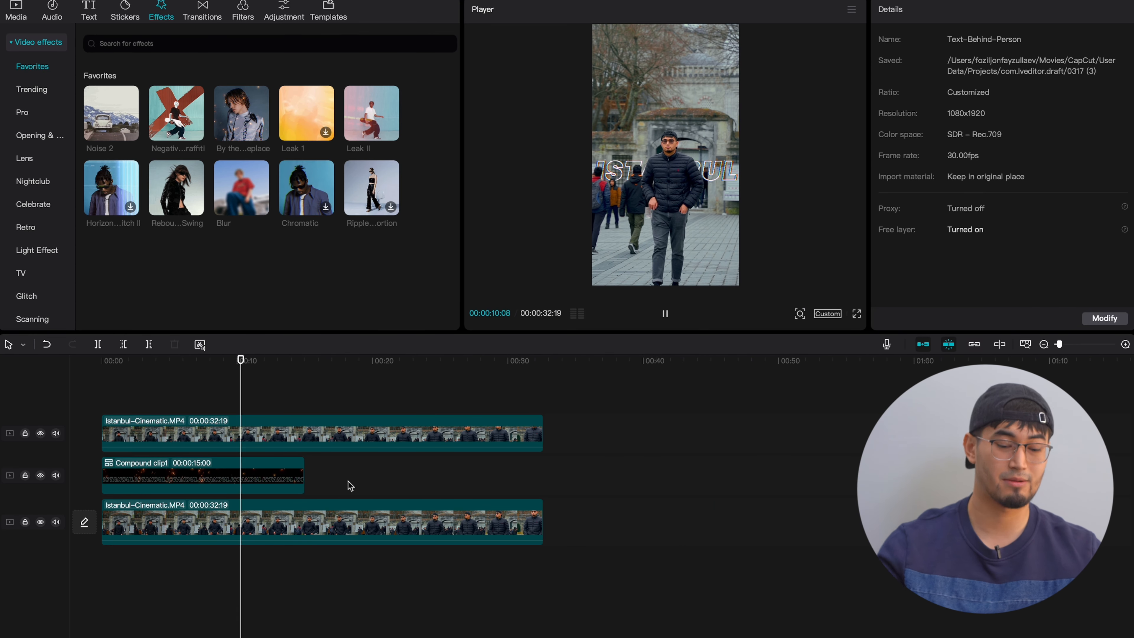
{"action": "left_click", "coordinate": [273, 479]}
{"action": "left_click", "coordinate": [89, 13]}
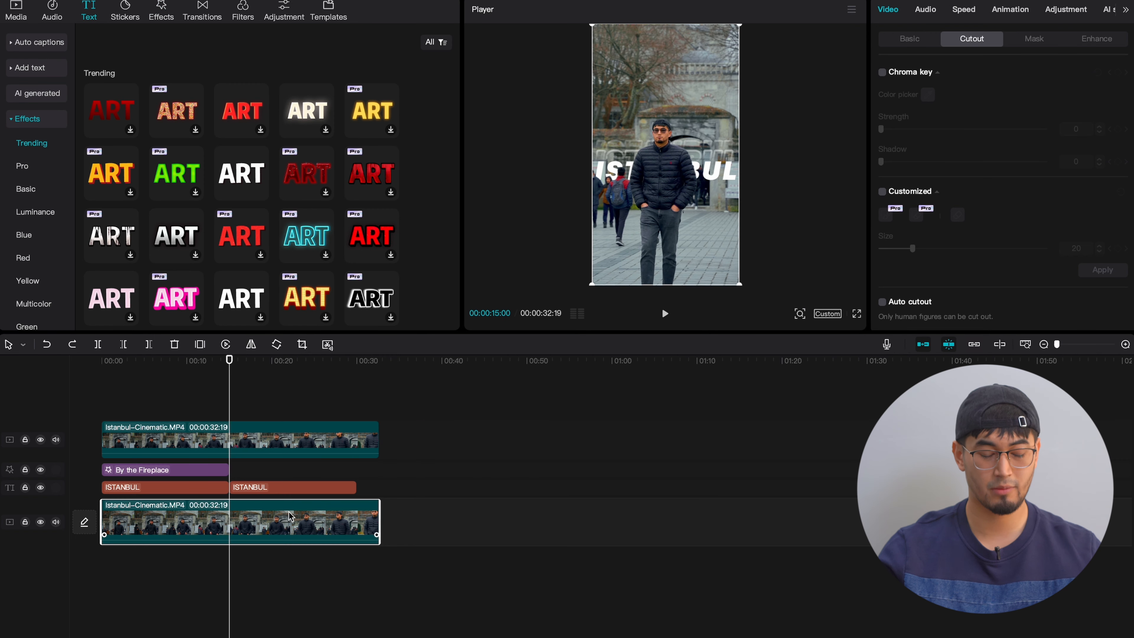
- Paste copies of the base clip and the upper cutout clip at 00:00:32:19, each directly after its original on the same track
{"action": "left_click", "coordinate": [382, 390]}
{"action": "key", "text": "ctrl+v"}
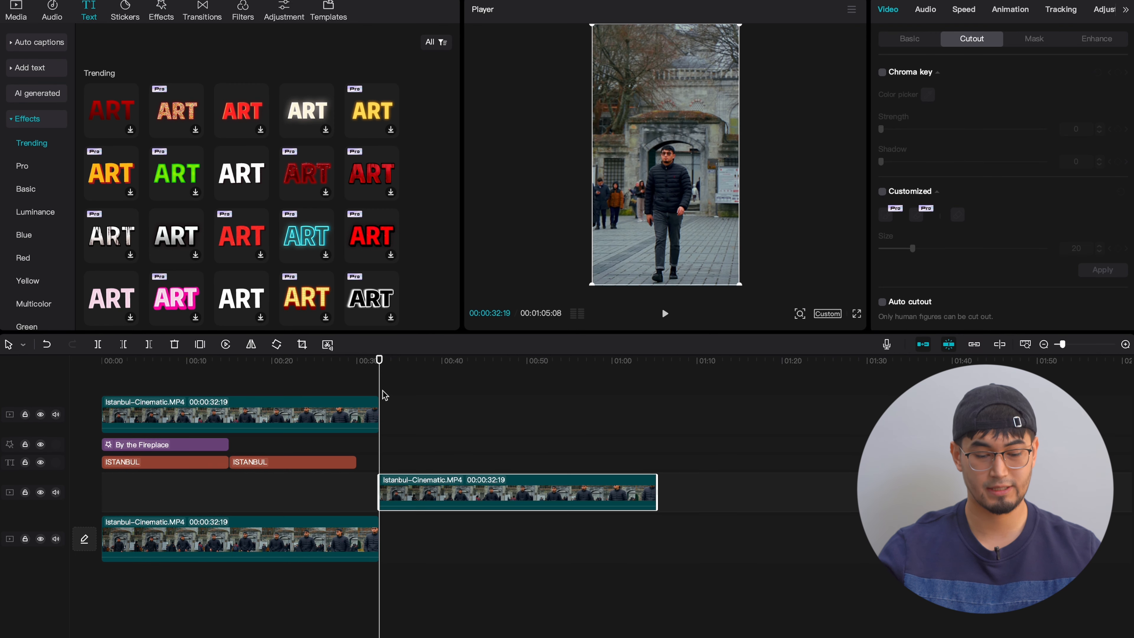
{"action": "left_click_drag", "start_coordinate": [404, 503], "coordinate": [404, 536]}
{"action": "left_click", "coordinate": [370, 440]}
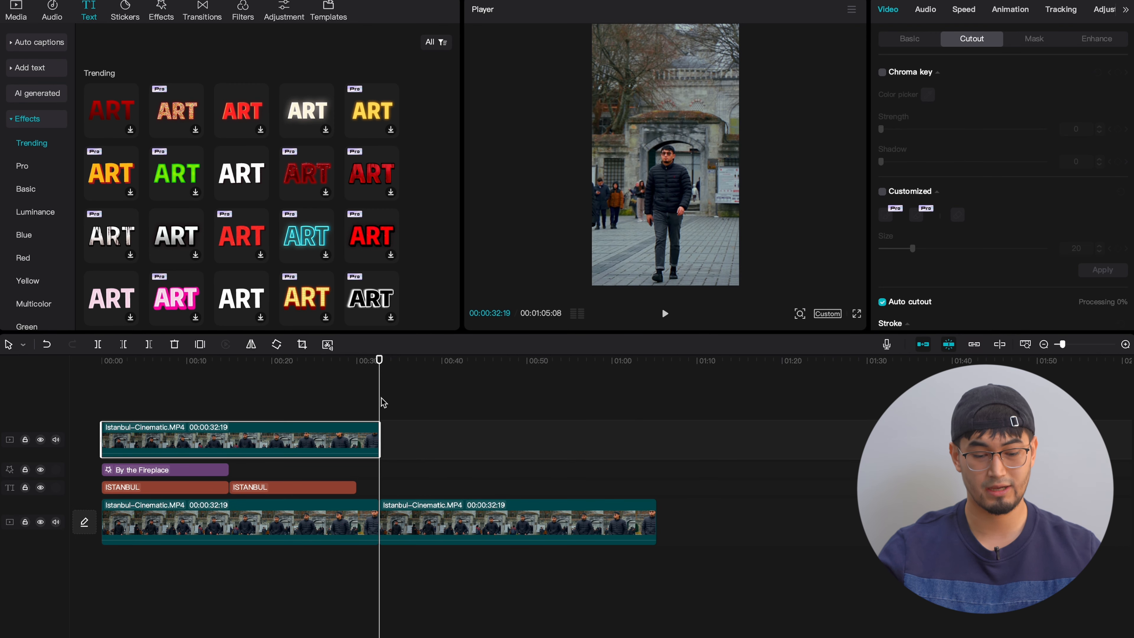
{"action": "key", "text": "ctrl+v"}
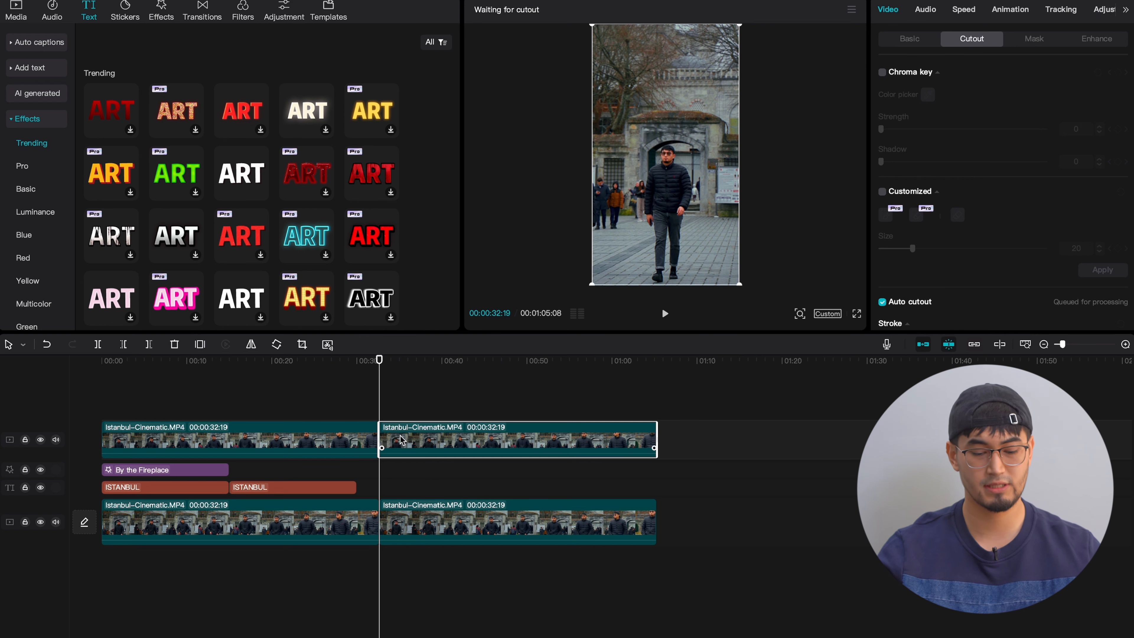
{"action": "left_click", "coordinate": [416, 438]}
{"action": "left_click", "coordinate": [416, 438]}
- Move the second ISTANBUL text between the copied clips, starting at 00:00:32:19, and extend its end to about 00:57
{"action": "left_click_drag", "start_coordinate": [309, 490], "coordinate": [458, 488]}
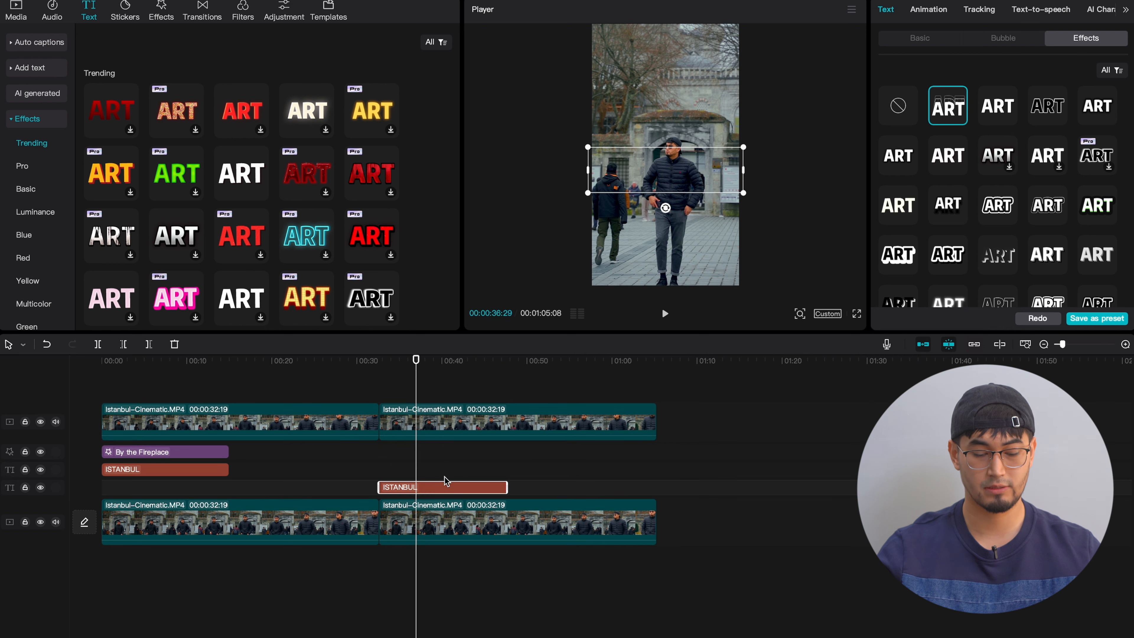
{"action": "left_click", "coordinate": [503, 489]}
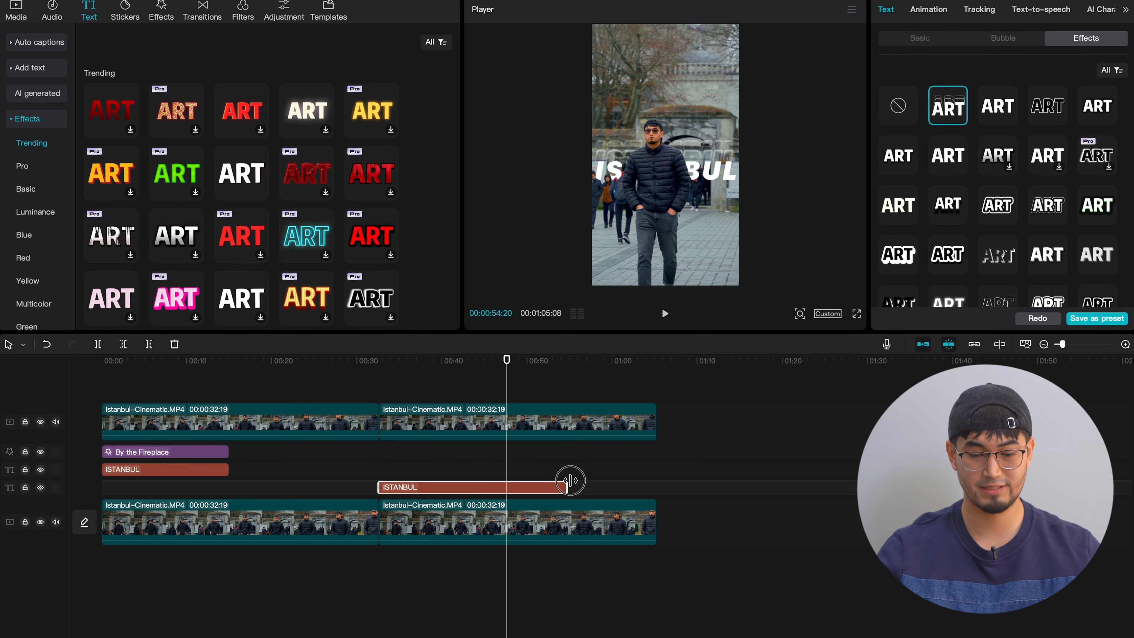
{"action": "left_click_drag", "start_coordinate": [571, 480], "coordinate": [595, 480]}
- Add the Negative Graffiti effect above the second ISTANBUL text at 00:00:32:19, followed directly by Noise 2, and preview them
{"action": "key", "text": "Up"}
{"action": "left_click", "coordinate": [165, 19]}
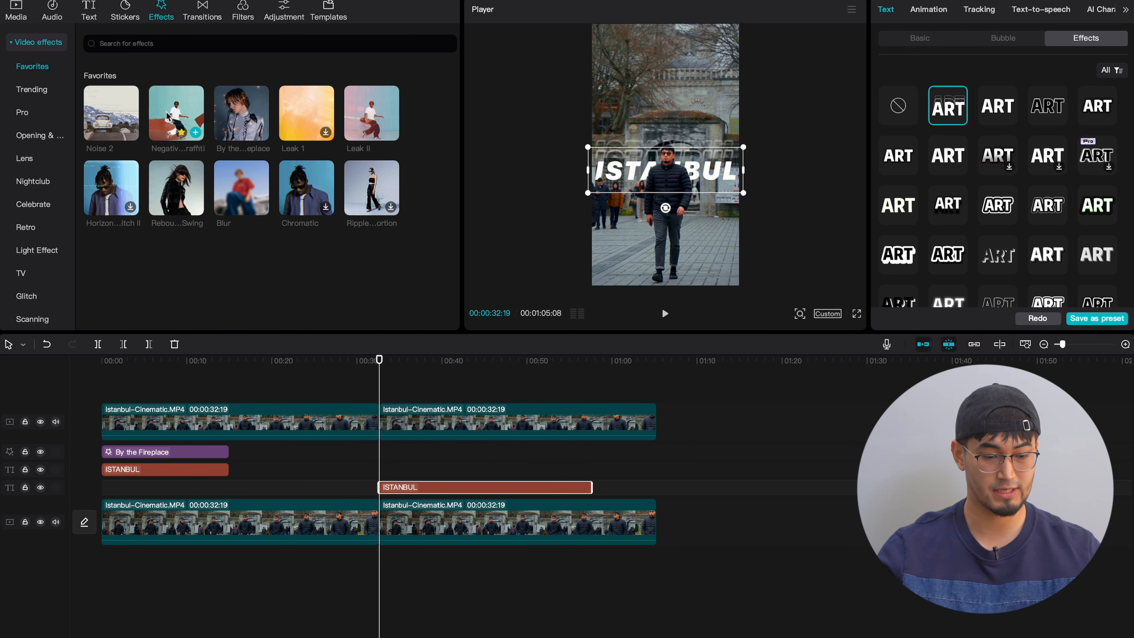
{"action": "left_click_drag", "start_coordinate": [169, 109], "coordinate": [391, 466]}
{"action": "key", "text": "space"}
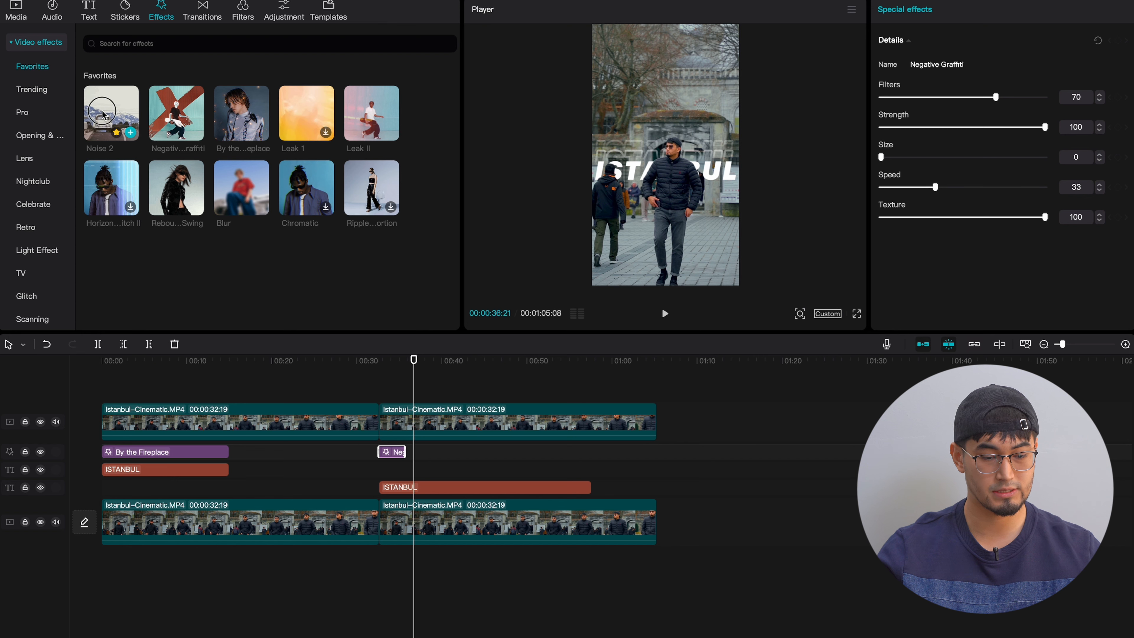
{"action": "left_click_drag", "start_coordinate": [109, 112], "coordinate": [406, 451]}
{"action": "left_click", "coordinate": [405, 393]}
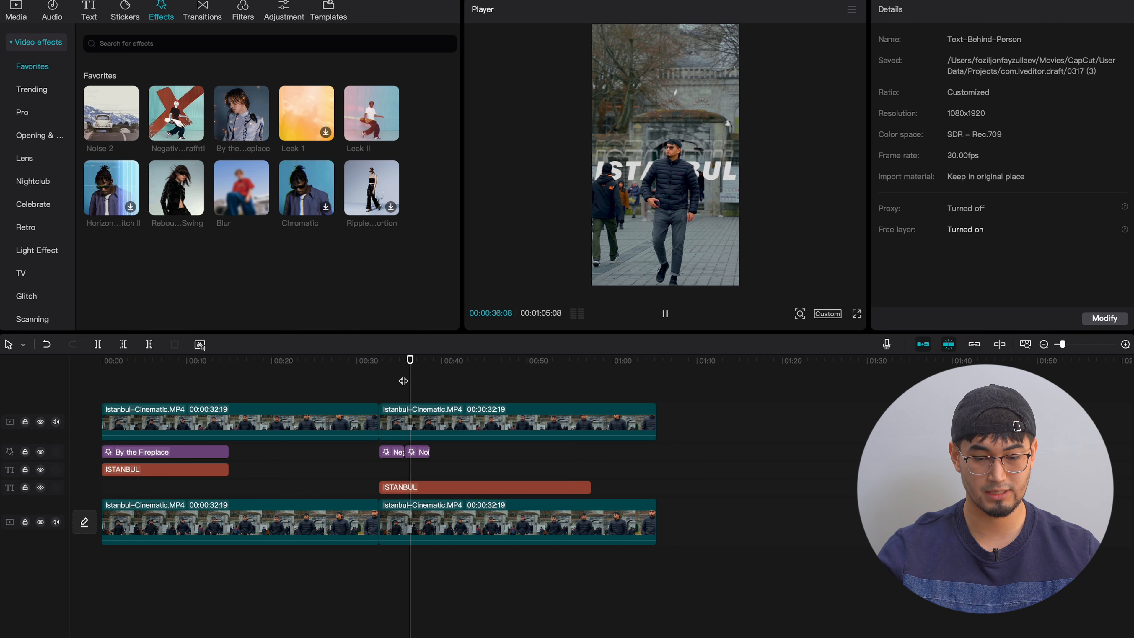
- Add the Torn Frames effect directly after Noise 2 and shorten the second ISTANBUL text to end with it
{"action": "scroll", "coordinate": [404, 377], "scroll_direction": "up", "scroll_amount": 2}
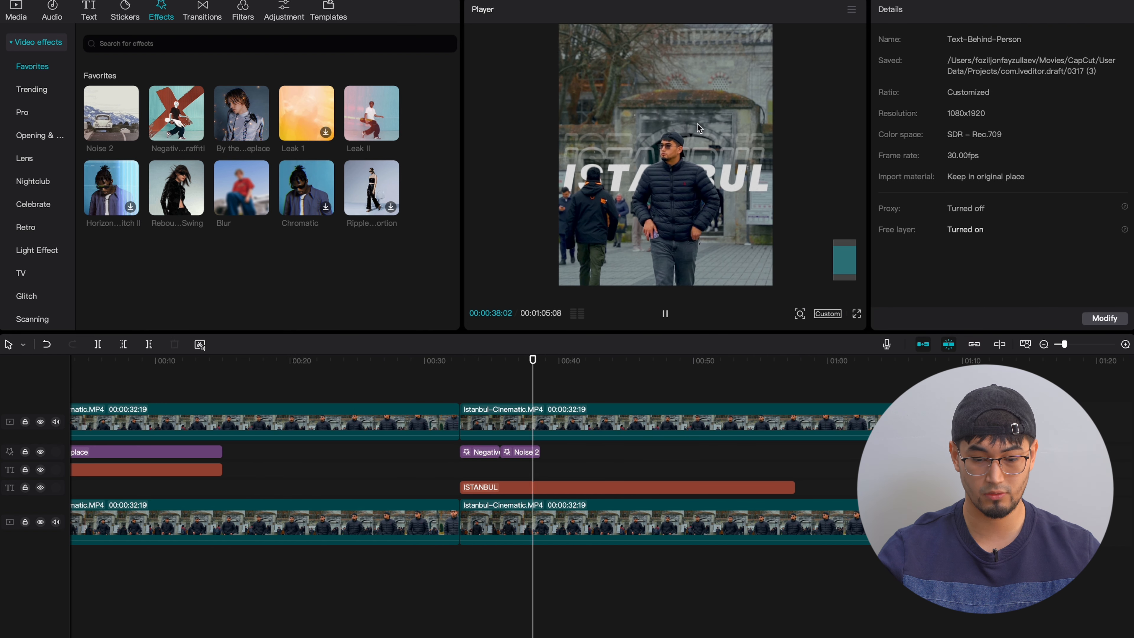
{"action": "key", "text": "space"}
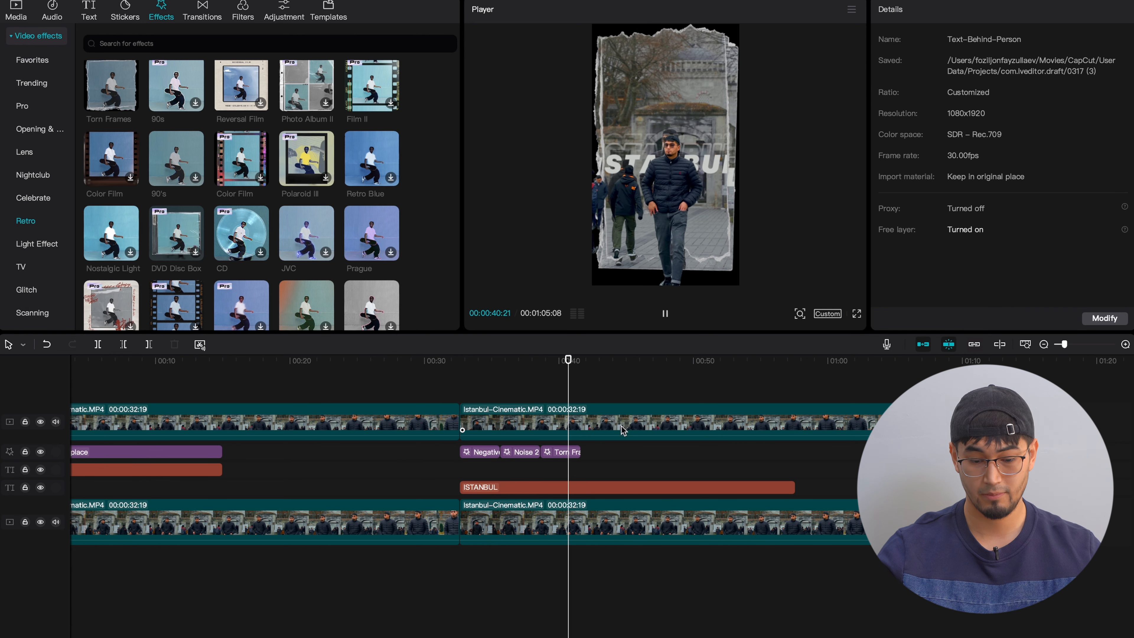
{"action": "key", "text": "space"}
{"action": "left_click_drag", "start_coordinate": [793, 492], "coordinate": [581, 479]}
- Combine the second ISTANBUL text and its three effects into a compound clip and preview it
{"action": "left_click_drag", "start_coordinate": [600, 492], "coordinate": [474, 453]}
{"action": "right_click", "coordinate": [475, 454]}
{"action": "left_click", "coordinate": [510, 598]}
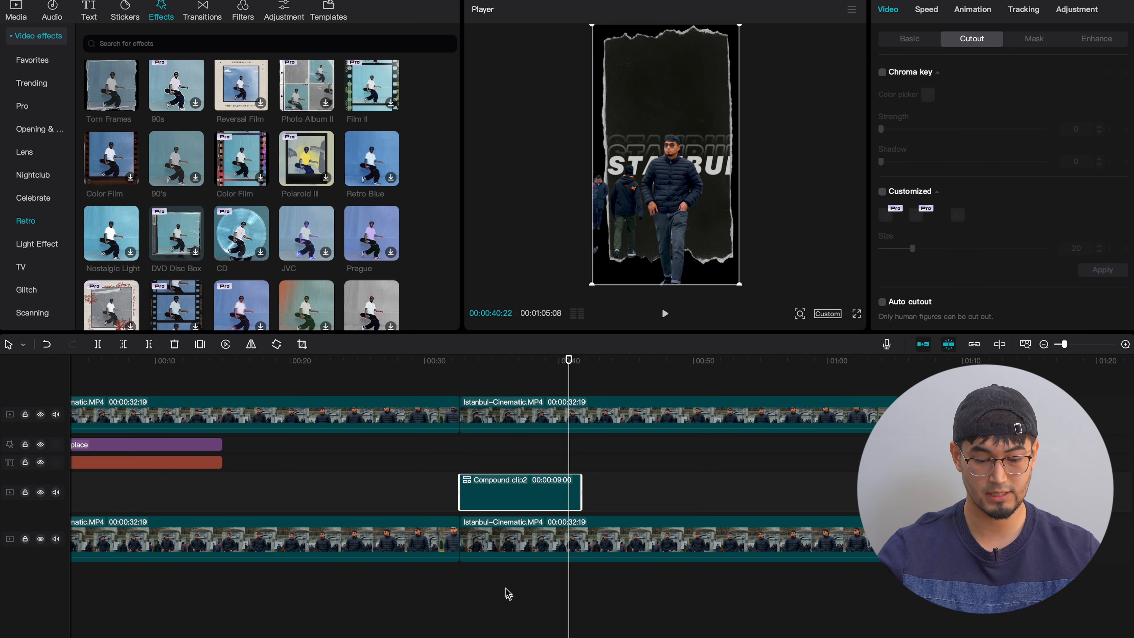
{"action": "left_click", "coordinate": [458, 367]}
{"action": "key", "text": "space"}
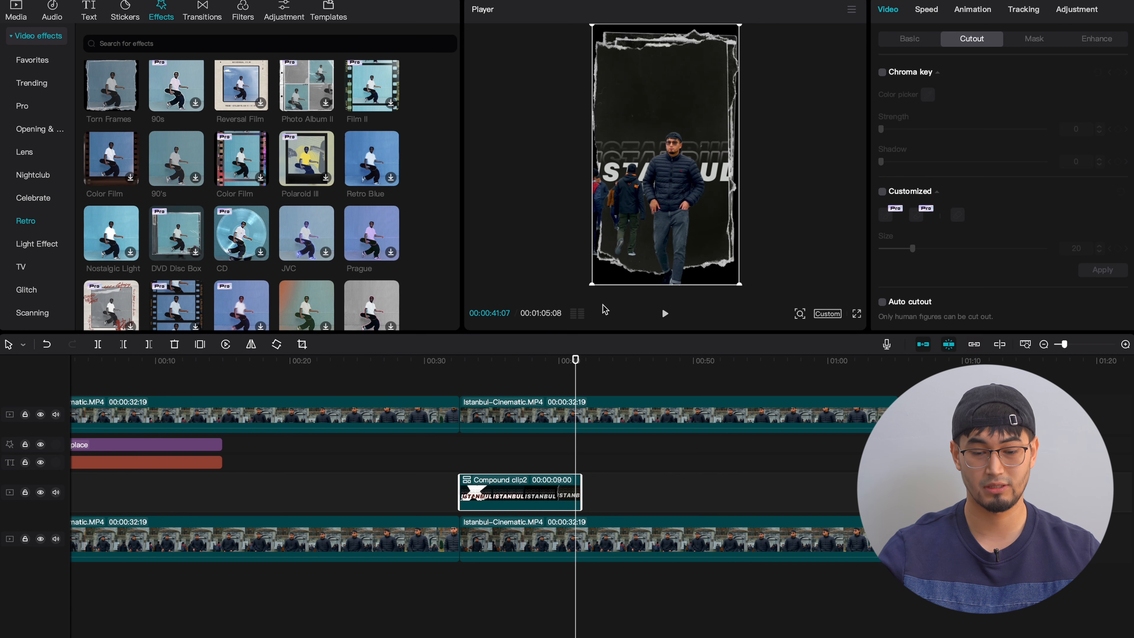
- Undo the second compound clip, restoring the separate ISTANBUL text and effects, and clear the selection
{"action": "left_click", "coordinate": [542, 451]}
{"action": "right_click", "coordinate": [541, 492]}
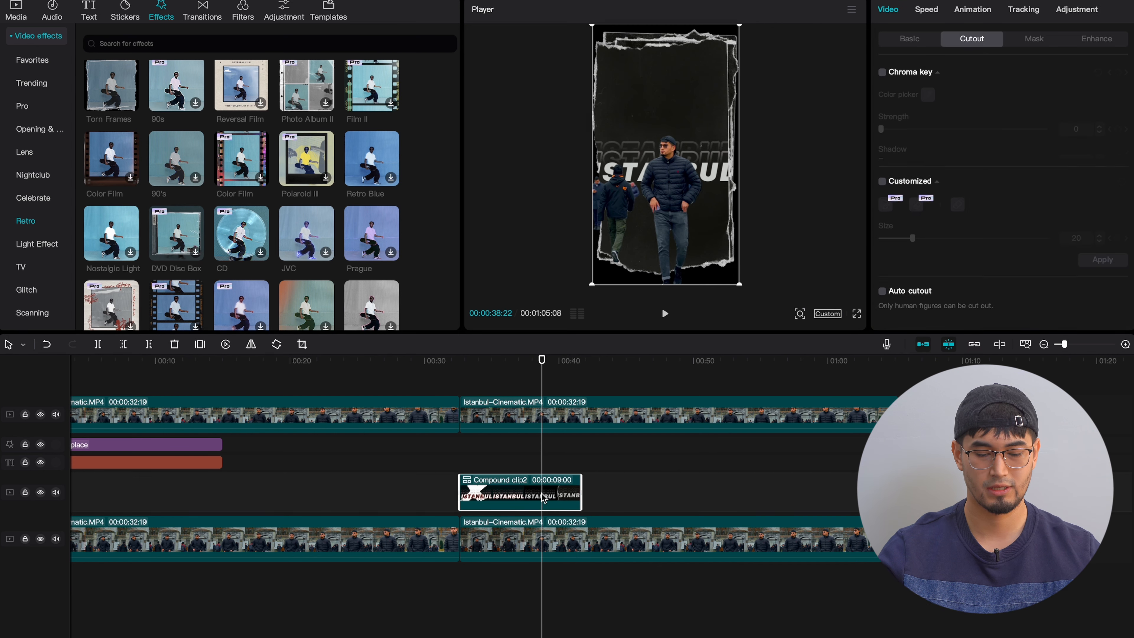
{"action": "left_click", "coordinate": [587, 514]}
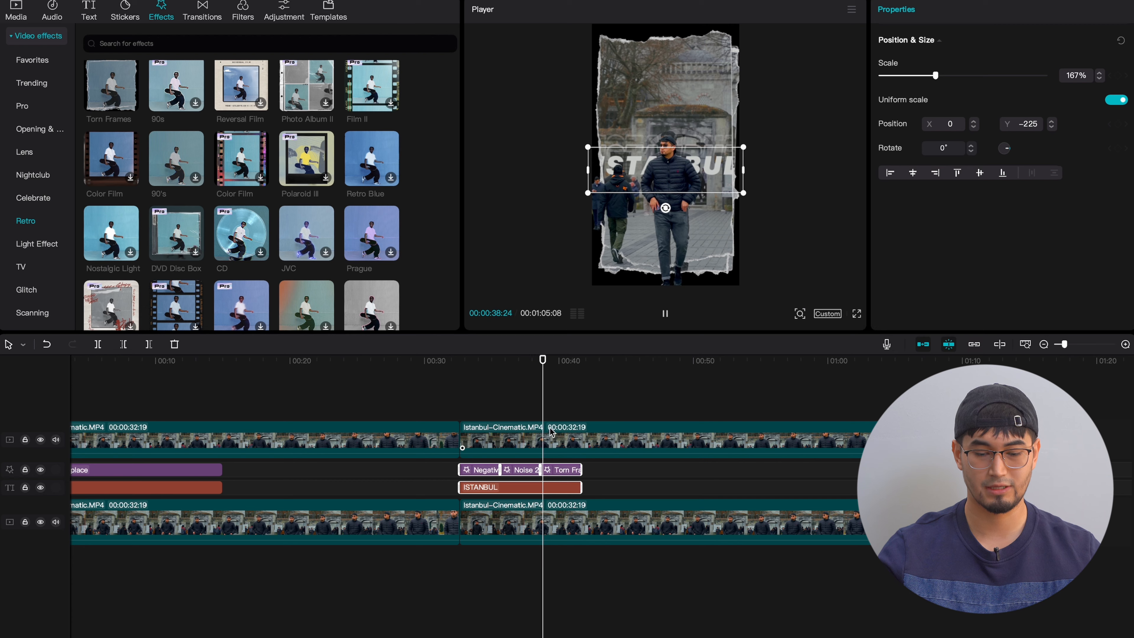
{"action": "left_click", "coordinate": [534, 409]}
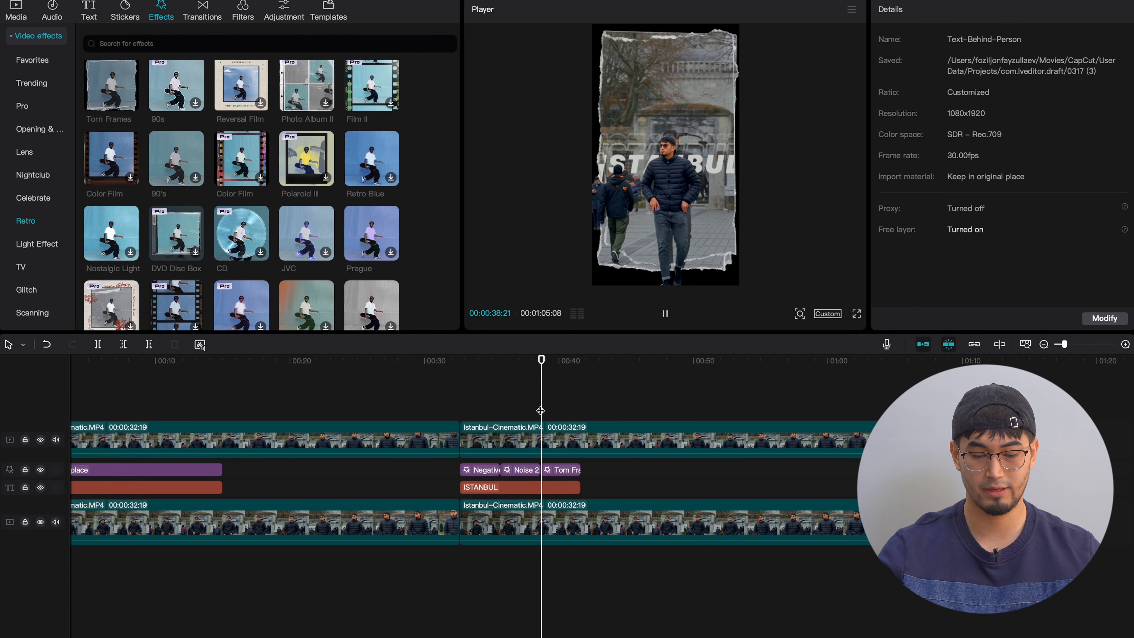